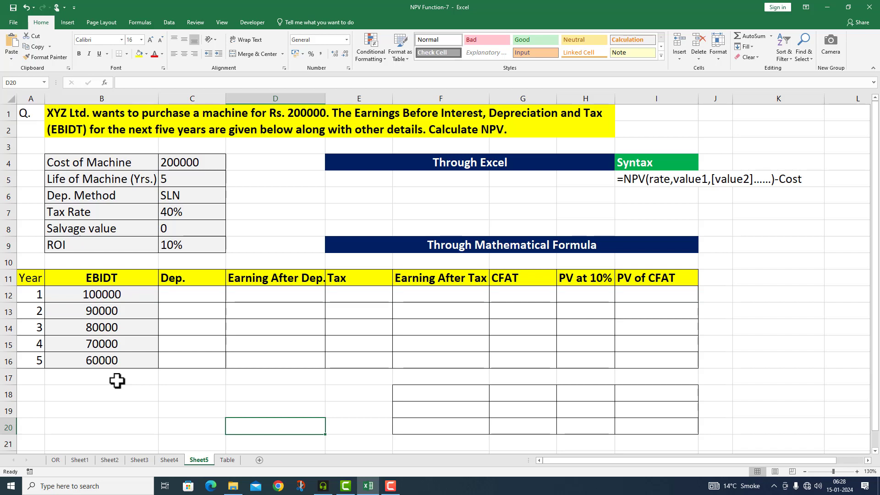
- Calculate year 1 depreciation in C12 with =SLN($C$4,$C$8,$C$5) and copy the formula down to C16
{"action": "left_click", "coordinate": [193, 295]}
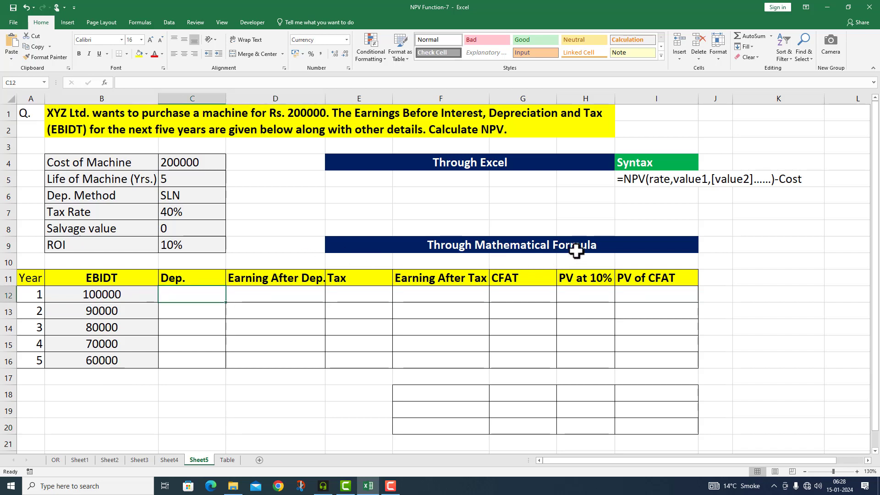
{"action": "double_click", "coordinate": [179, 298]}
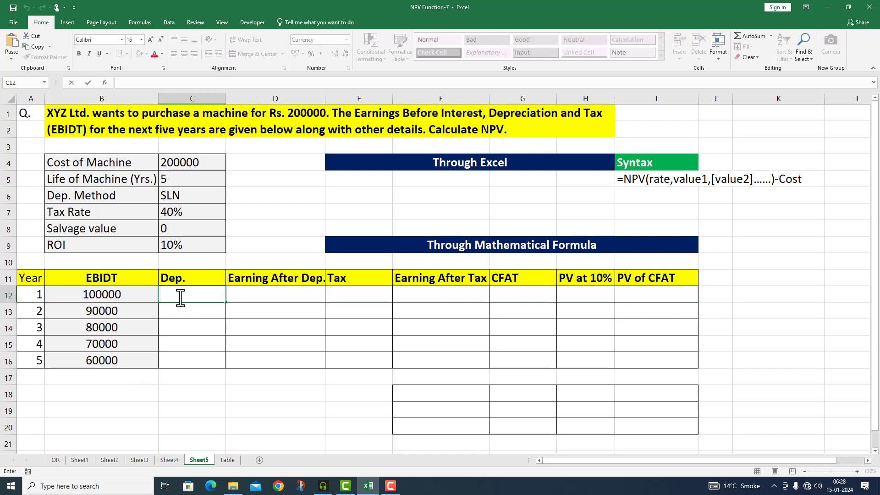
{"action": "type", "text": "="}
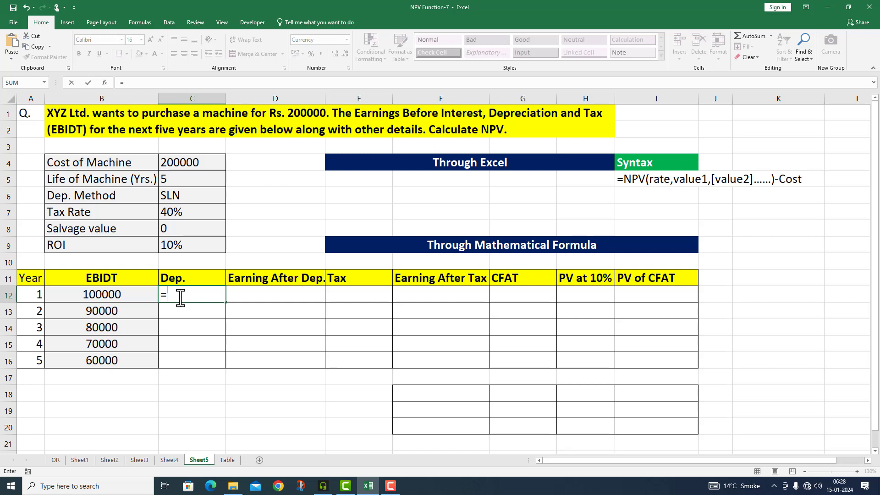
{"action": "type", "text": "SLN("}
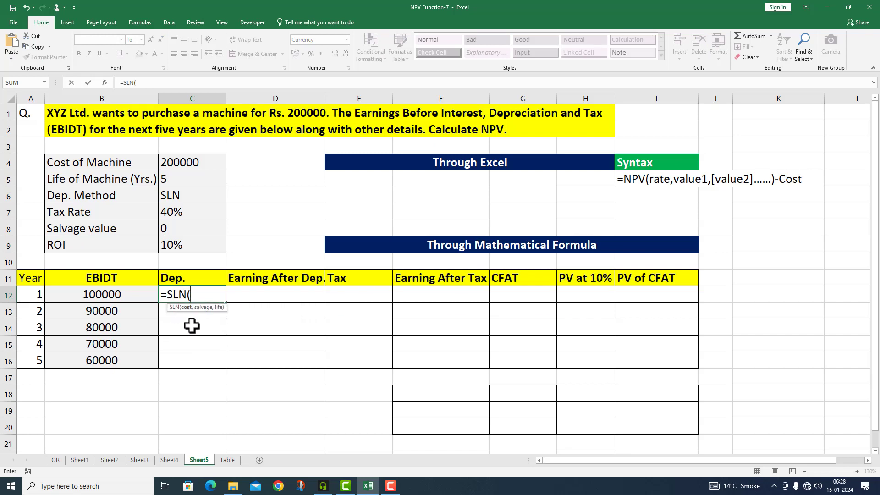
{"action": "key", "text": "F2"}
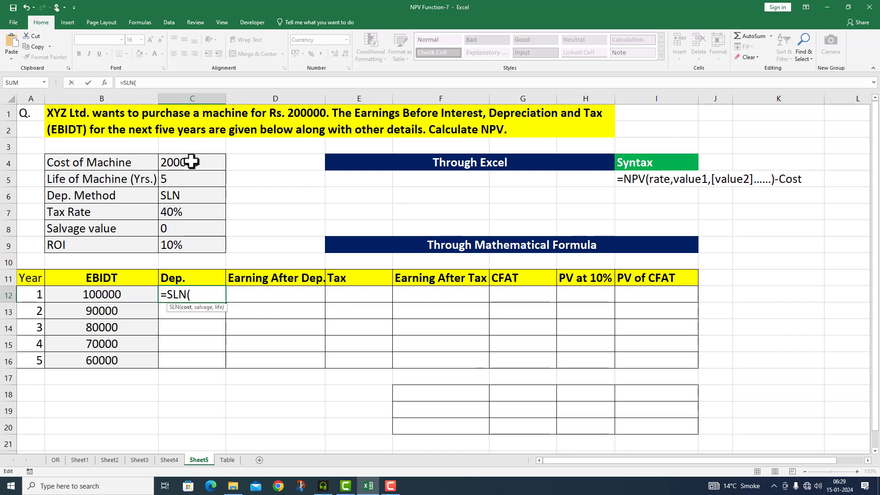
{"action": "left_click", "coordinate": [191, 162]}
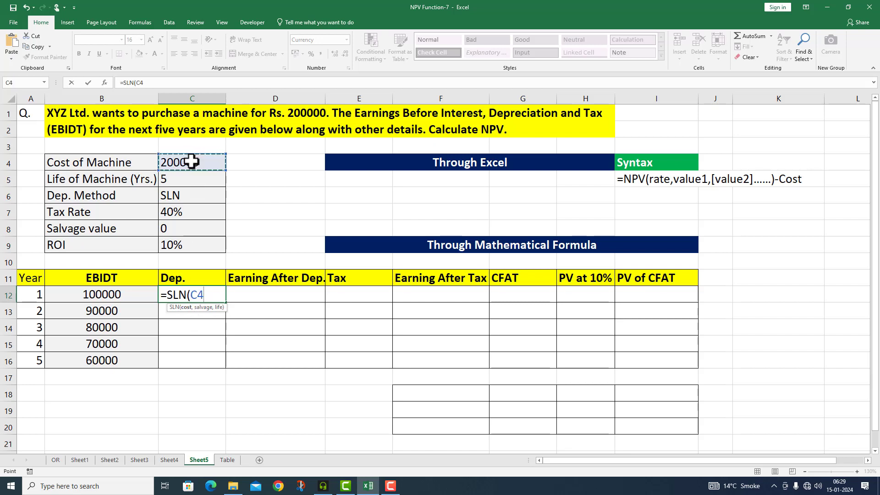
{"action": "key", "text": "F4"}
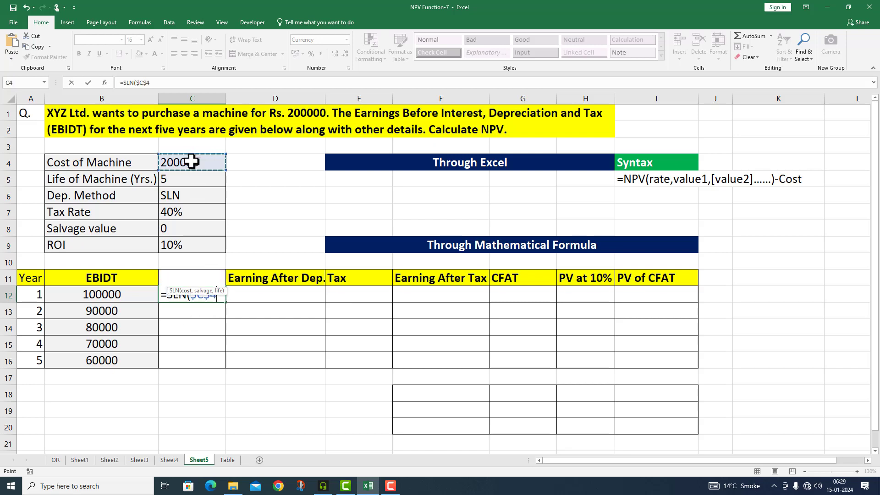
{"action": "type", "text": ","}
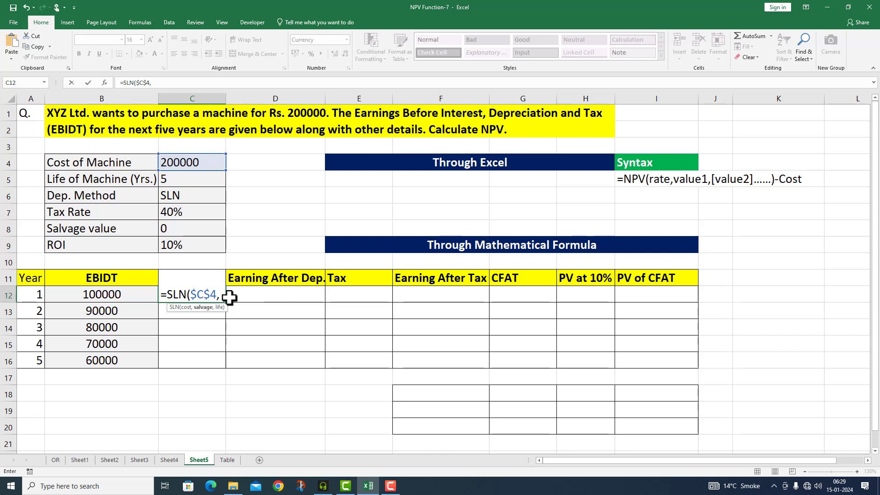
{"action": "left_click", "coordinate": [176, 227]}
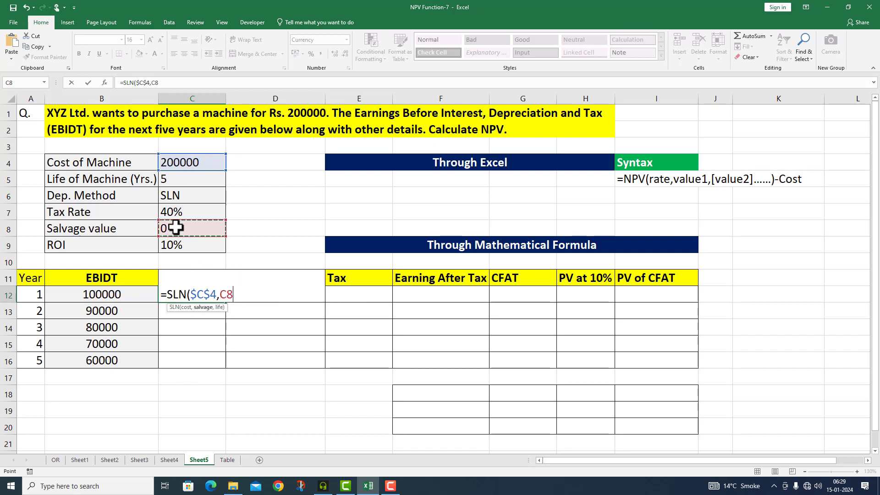
{"action": "key", "text": "F4"}
{"action": "type", "text": ","}
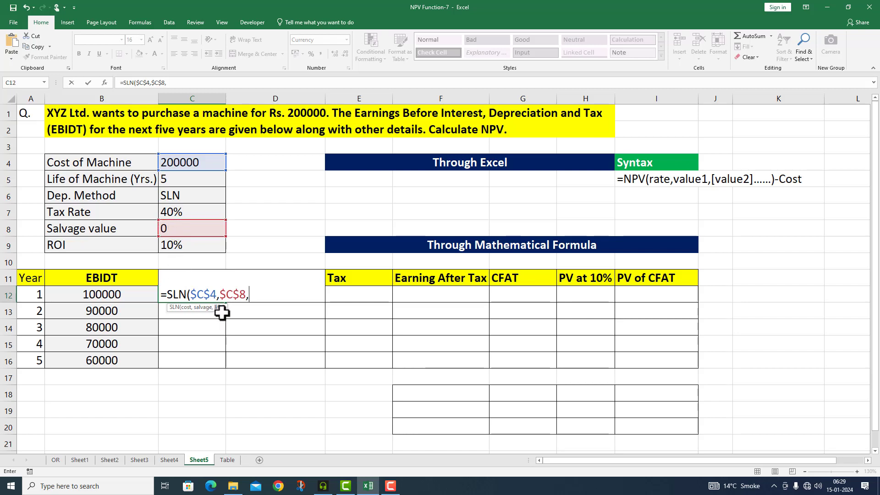
{"action": "left_click", "coordinate": [181, 184]}
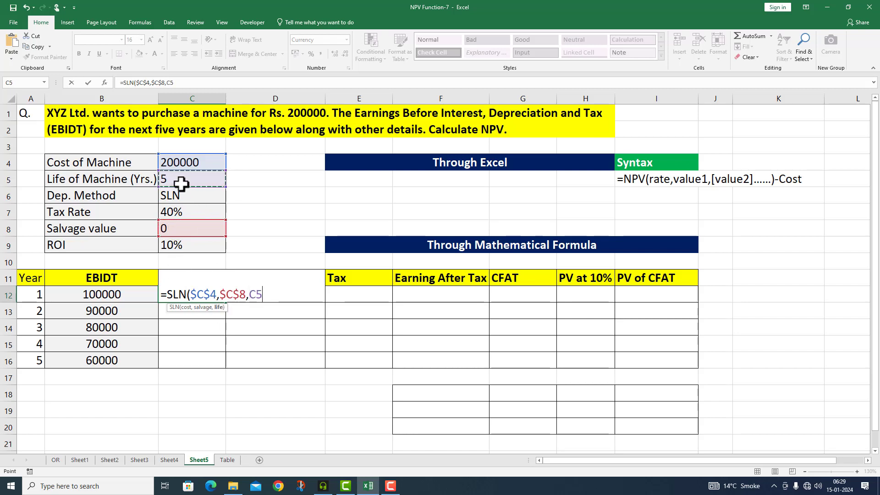
{"action": "key", "text": "F4"}
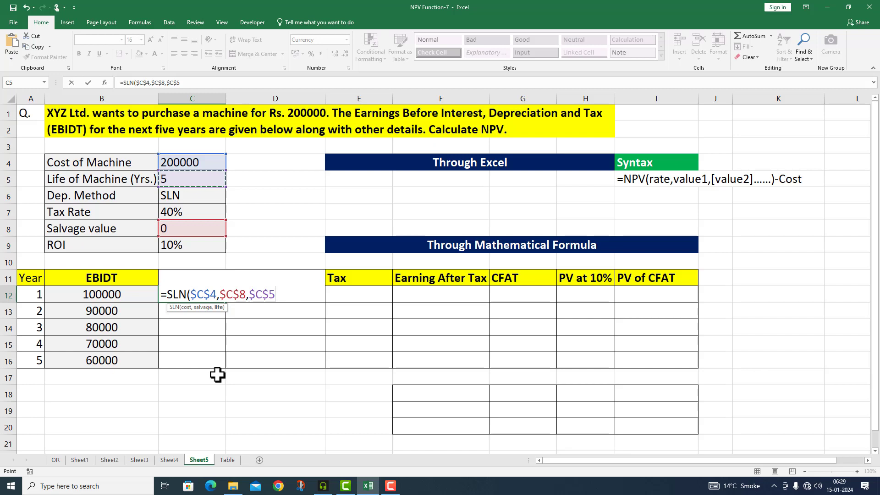
{"action": "type", "text": ")"}
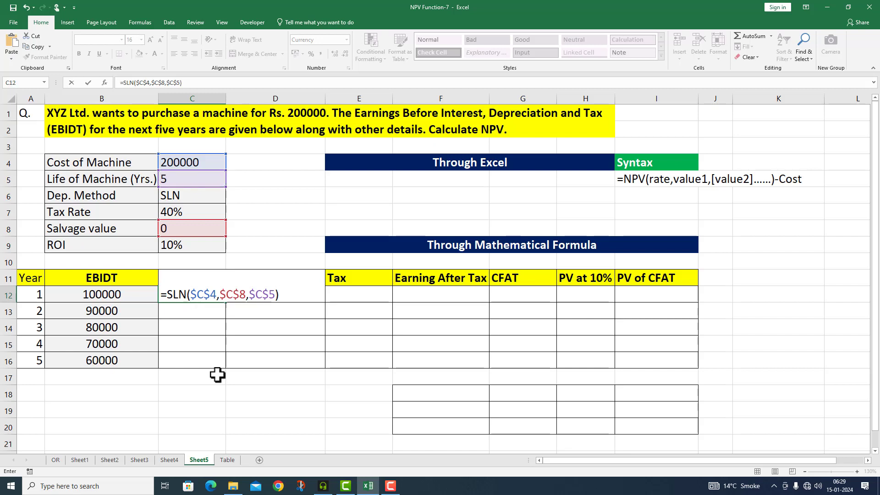
{"action": "key", "text": "Return"}
{"action": "left_click", "coordinate": [207, 294]}
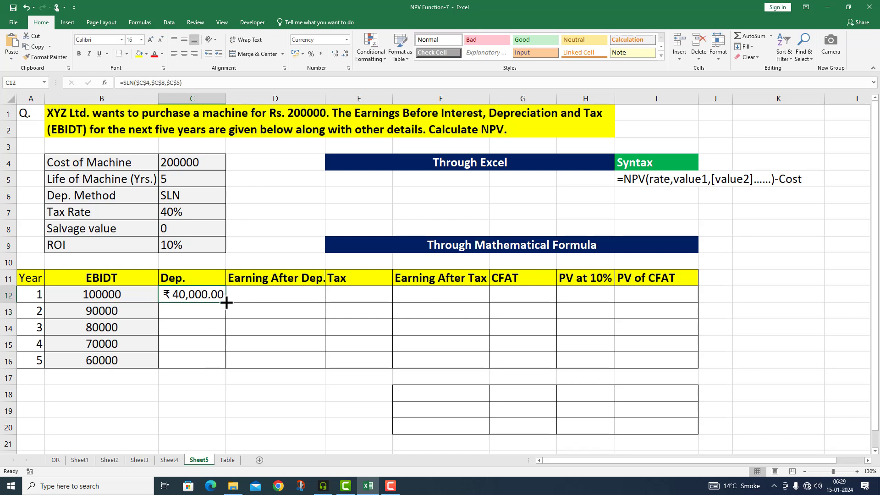
{"action": "left_click_drag", "start_coordinate": [227, 302], "coordinate": [227, 367]}
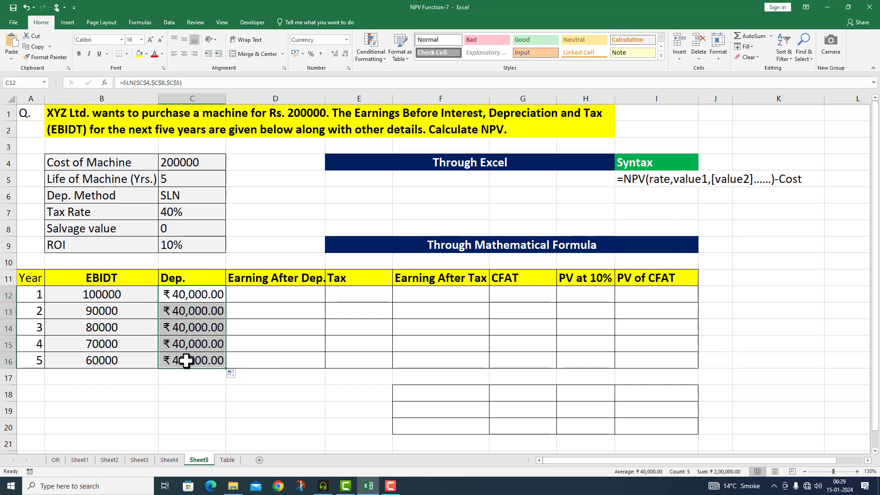
- Calculate year 1 earning after depreciation in D12 with =B12-C12 and fill the formula down to D16
{"action": "double_click", "coordinate": [244, 299]}
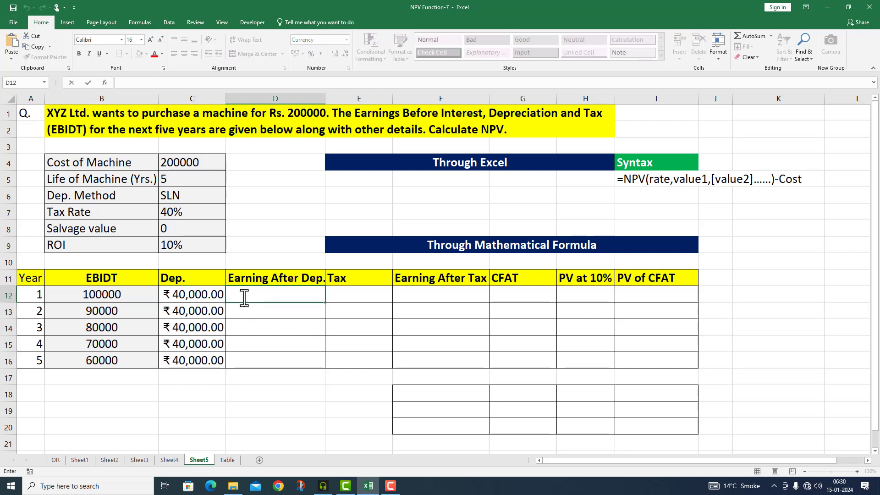
{"action": "type", "text": "="}
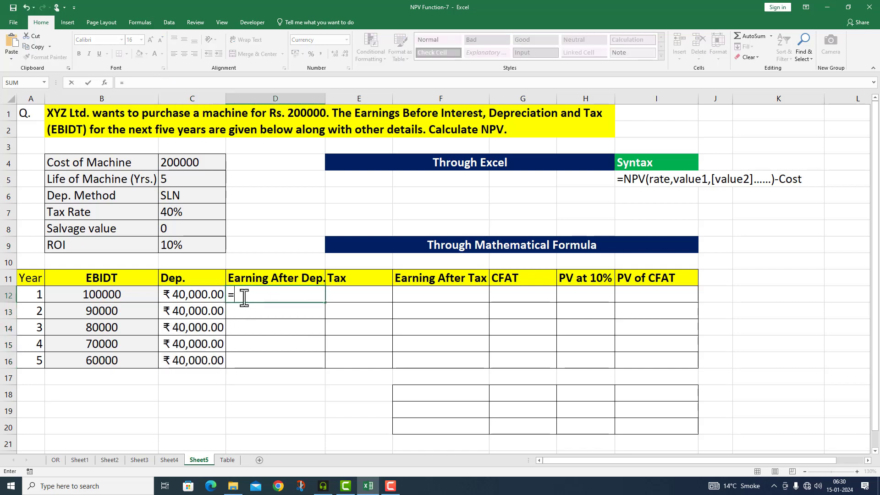
{"action": "left_click", "coordinate": [140, 295]}
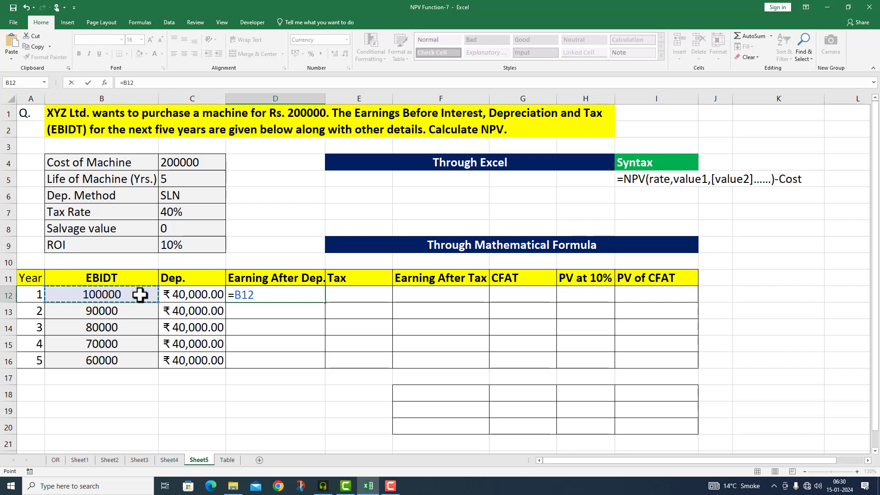
{"action": "type", "text": "-"}
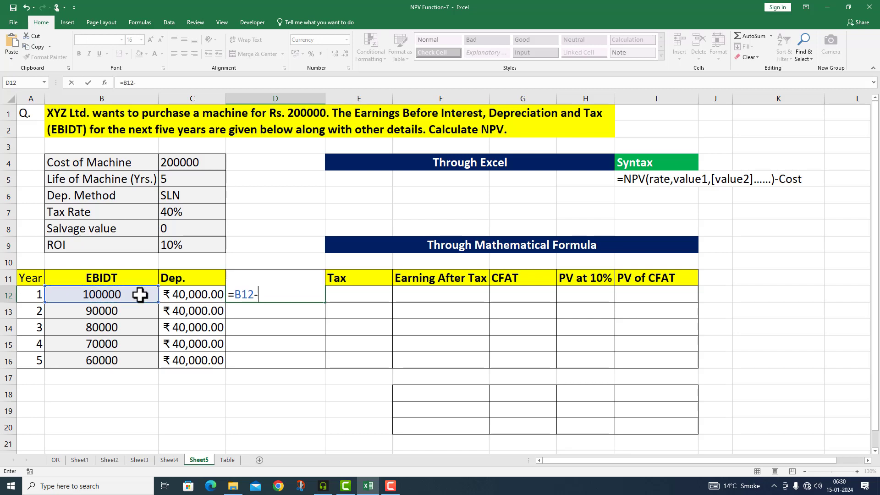
{"action": "left_click", "coordinate": [202, 297]}
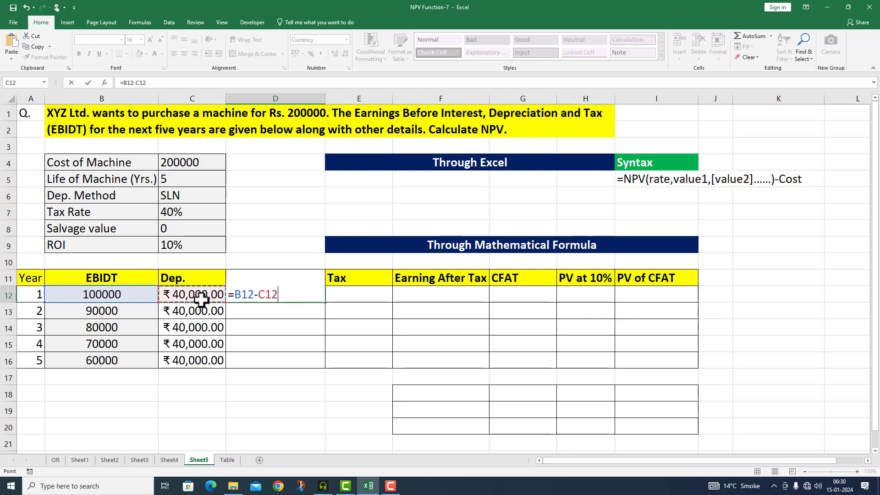
{"action": "key", "text": "Return"}
{"action": "left_click_drag", "start_coordinate": [325, 302], "coordinate": [327, 372]}
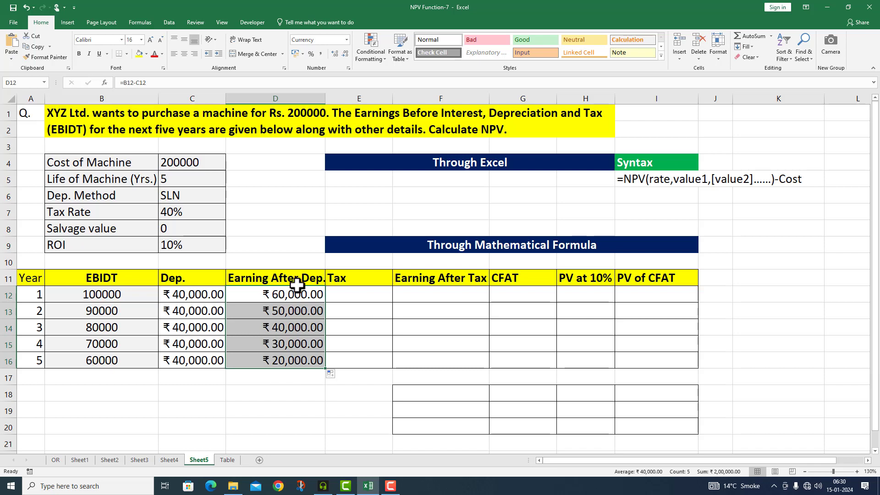
- Calculate year 1 tax in E12 with =D12*$C$7 and fill the formula down to E16
{"action": "left_click", "coordinate": [342, 293]}
{"action": "type", "text": "="}
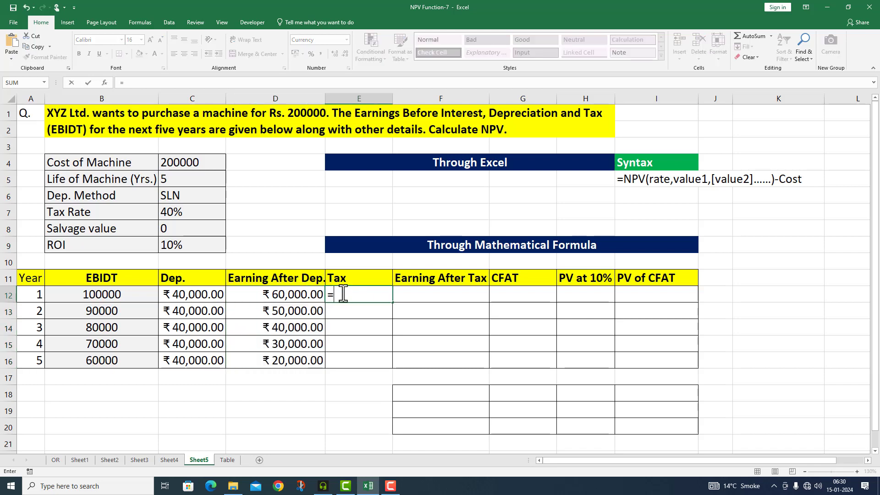
{"action": "left_click", "coordinate": [285, 293]}
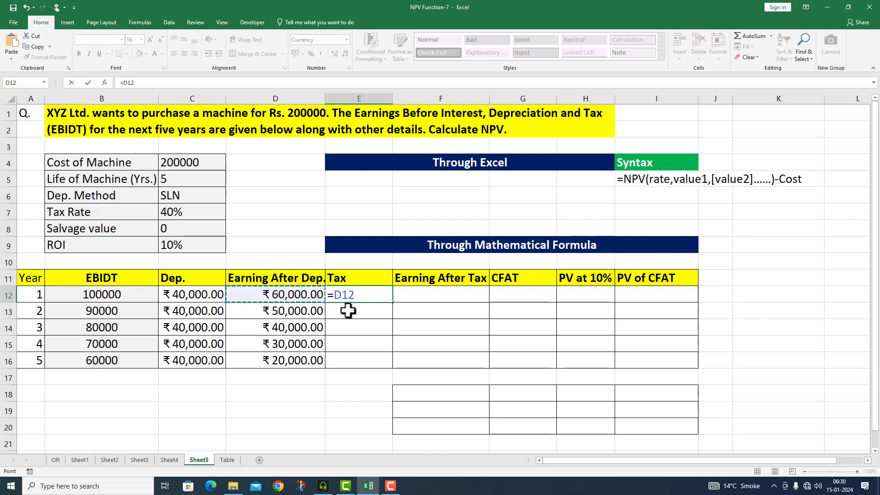
{"action": "type", "text": "*"}
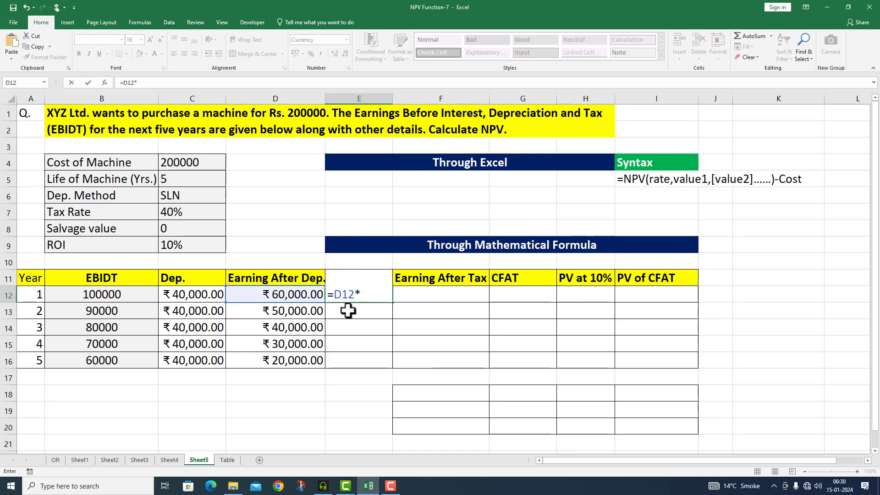
{"action": "left_click", "coordinate": [194, 212]}
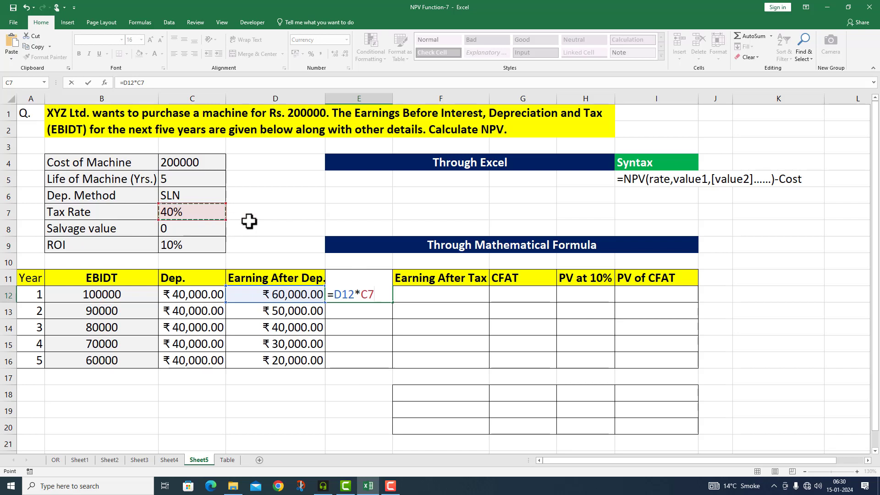
{"action": "key", "text": "F4"}
{"action": "key", "text": "Return"}
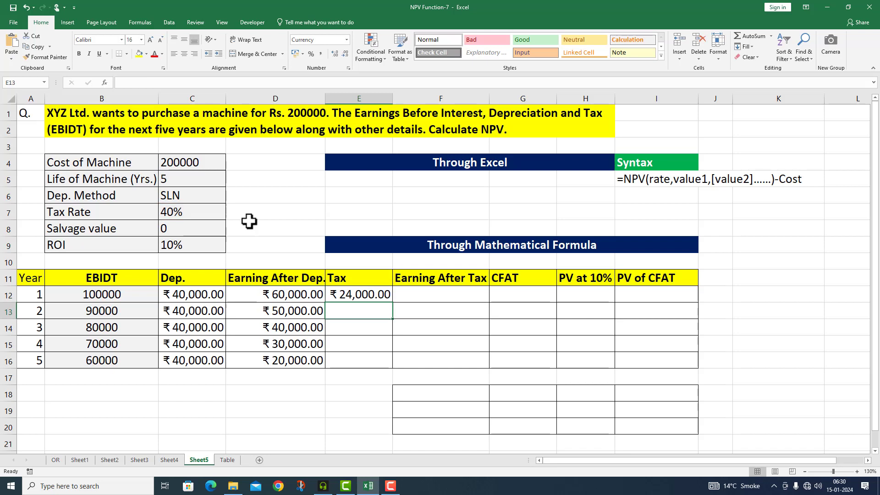
{"action": "left_click", "coordinate": [353, 295]}
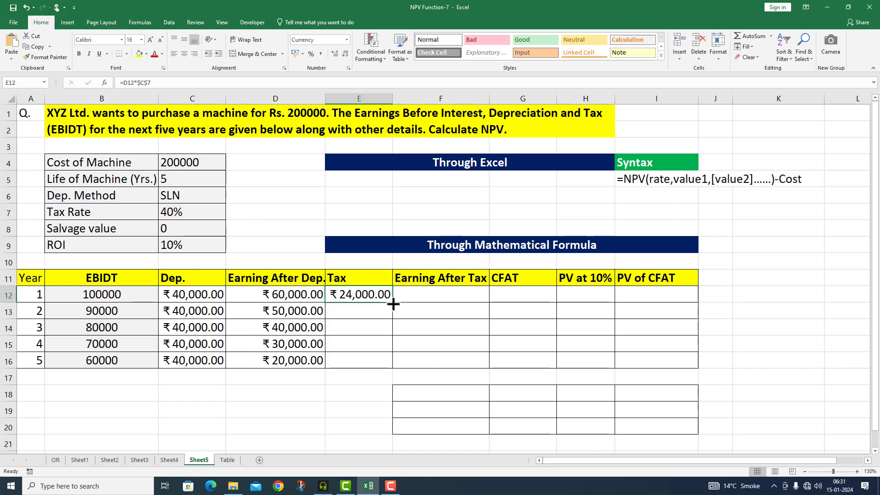
{"action": "left_click_drag", "start_coordinate": [394, 302], "coordinate": [383, 366]}
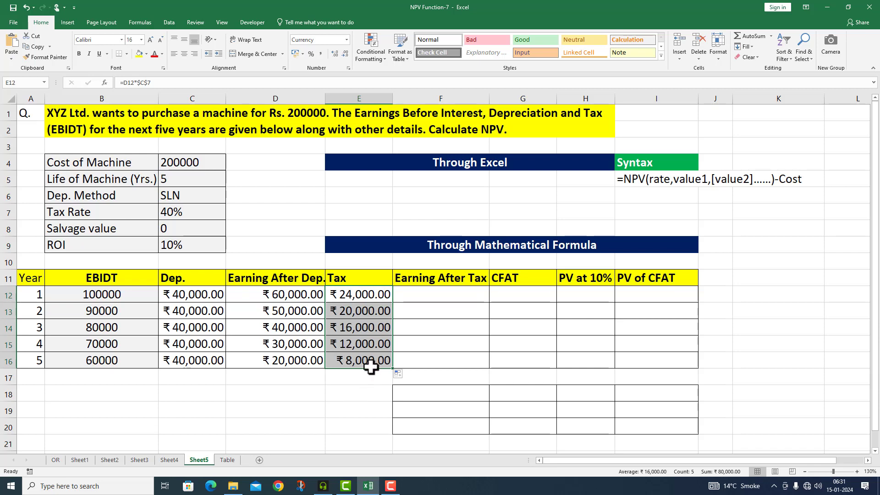
- Calculate year 1 earning after tax in F12 with =D12-E12 and fill the formula down to F16
{"action": "left_click", "coordinate": [413, 291]}
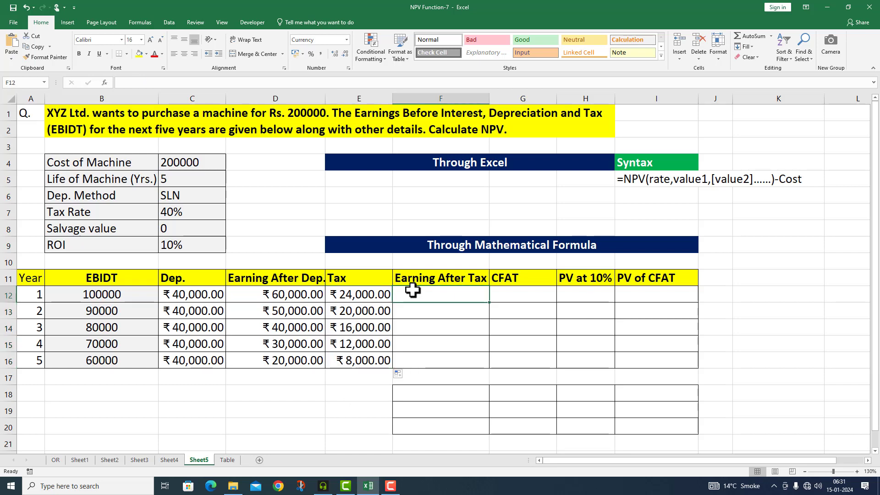
{"action": "type", "text": "="}
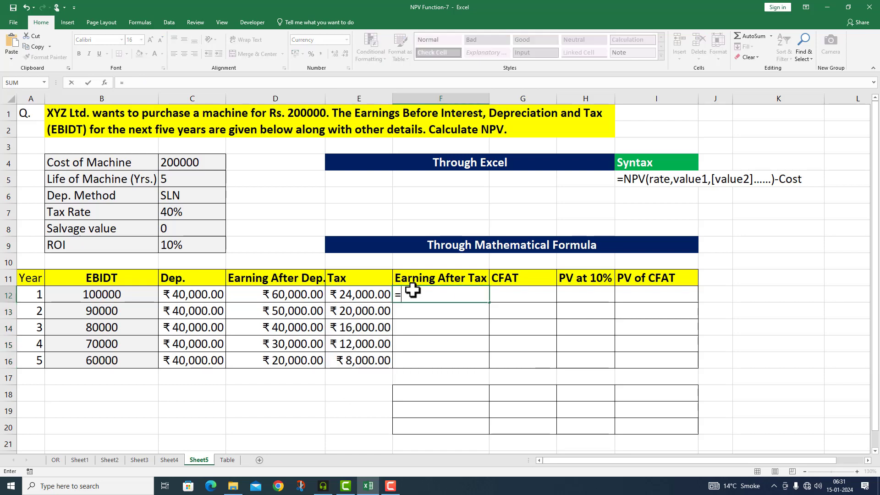
{"action": "left_click", "coordinate": [305, 295]}
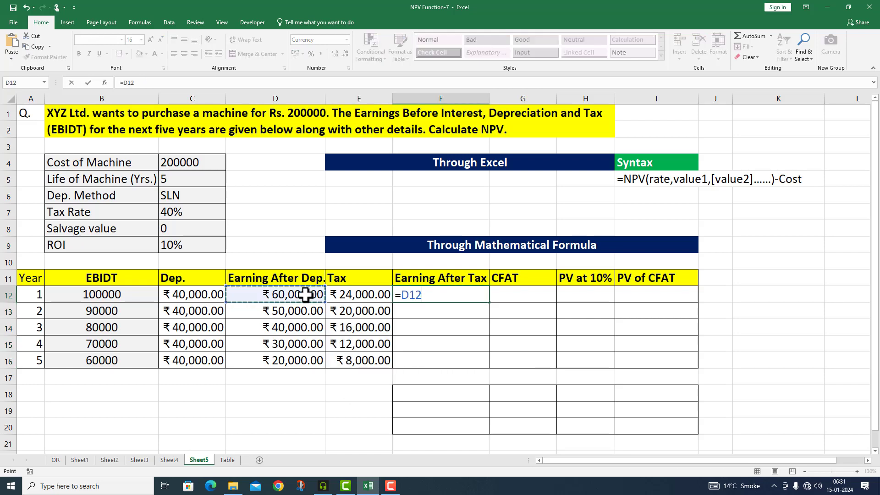
{"action": "type", "text": "-"}
{"action": "left_click", "coordinate": [353, 296]}
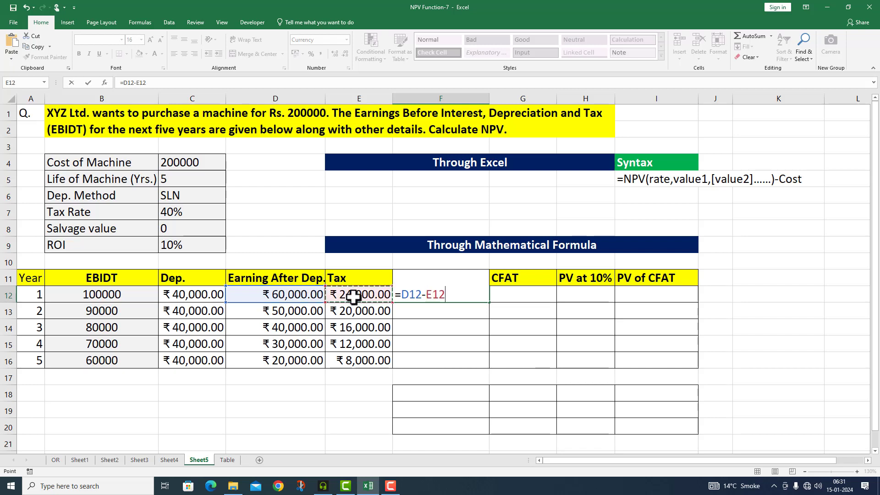
{"action": "double_click", "coordinate": [490, 304]}
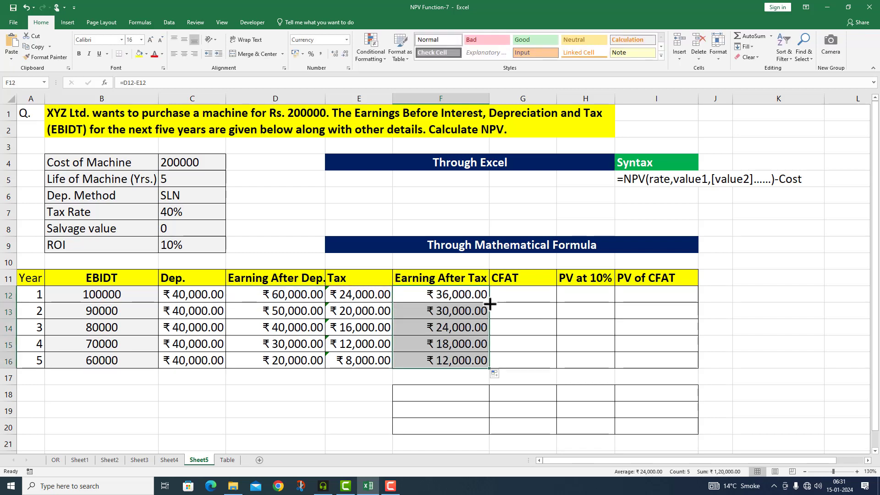
- Calculate year 1 CFAT in G12 with =F12+C12 and fill the formula down to G16
{"action": "left_click", "coordinate": [521, 294]}
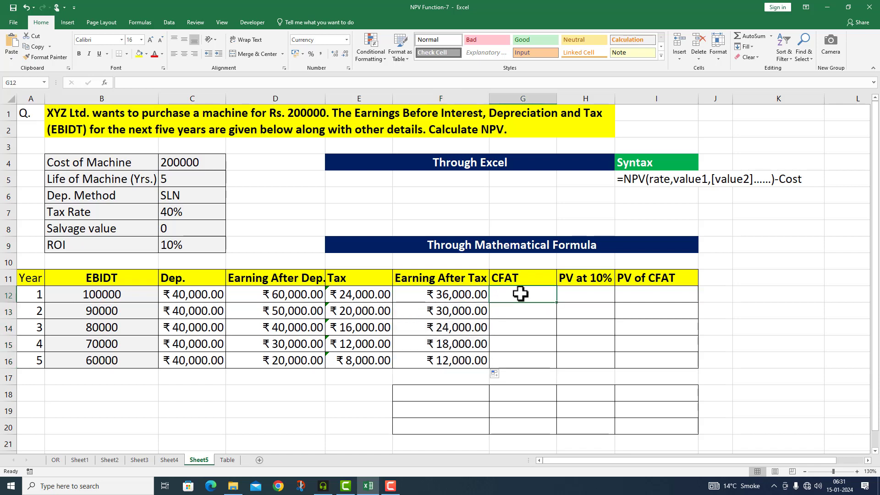
{"action": "type", "text": "="}
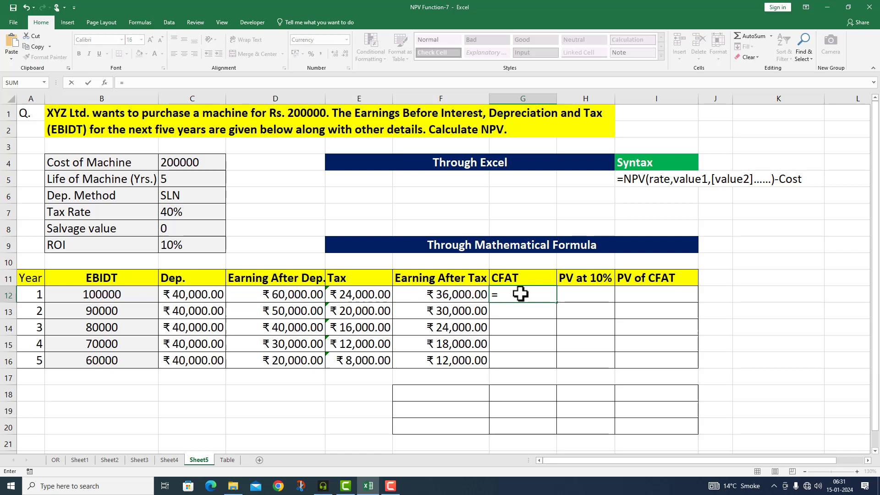
{"action": "left_click", "coordinate": [461, 298]}
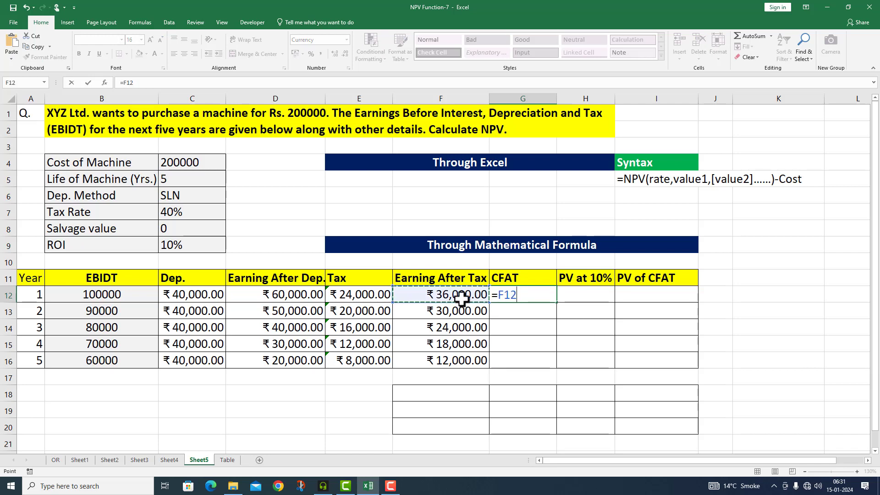
{"action": "type", "text": "+"}
{"action": "left_click", "coordinate": [190, 297]}
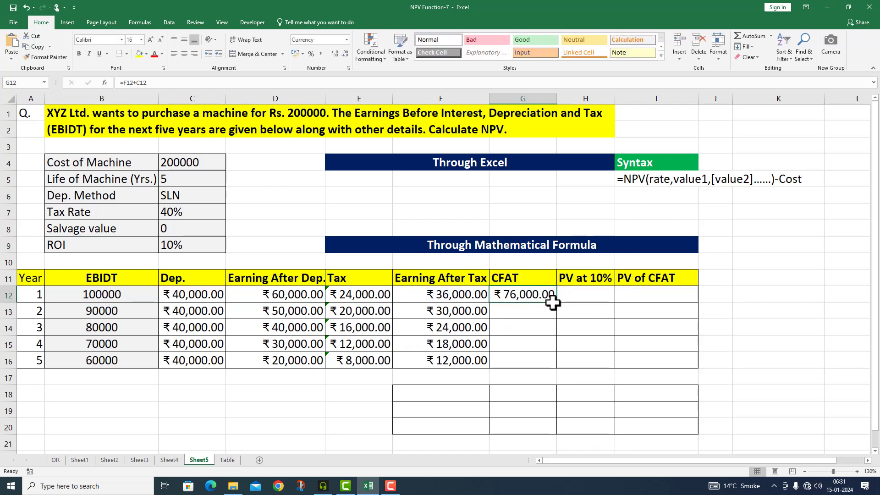
{"action": "left_click_drag", "start_coordinate": [557, 308], "coordinate": [555, 369]}
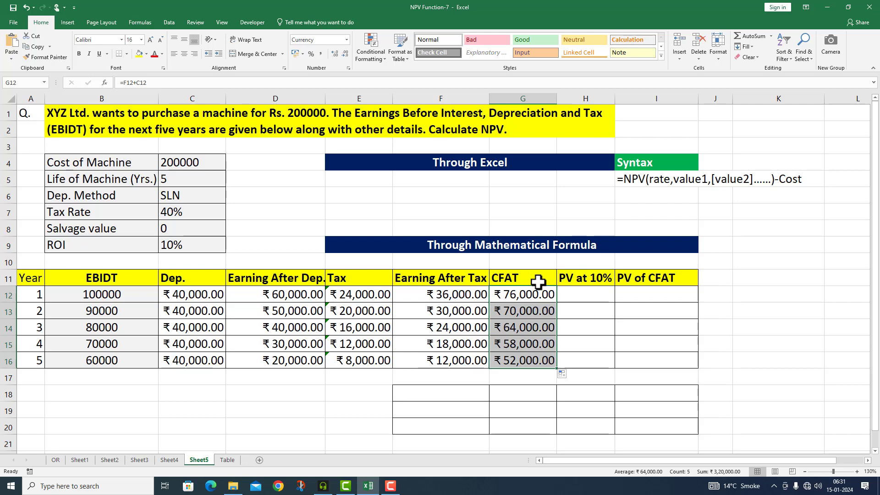
- Look up the 10% present value factors on the Table sheet and enter 0.9091 in H12 and 0.8264 in H13
{"action": "left_click", "coordinate": [578, 293]}
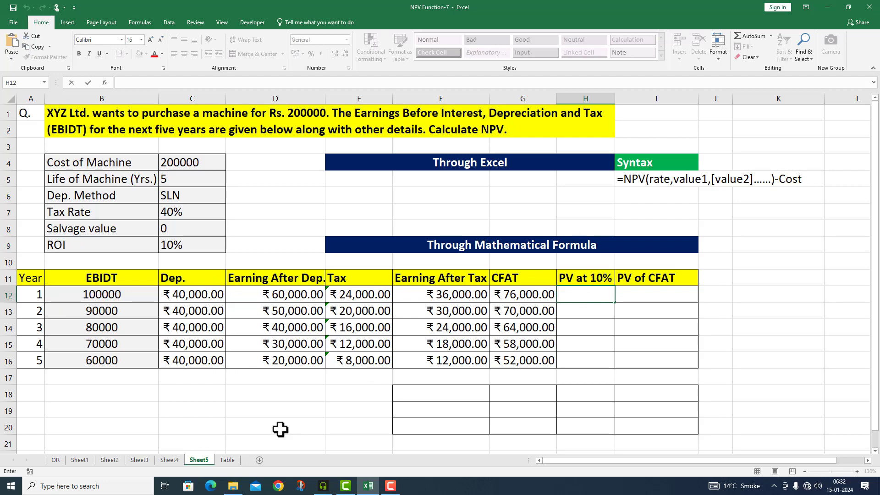
{"action": "left_click", "coordinate": [228, 461]}
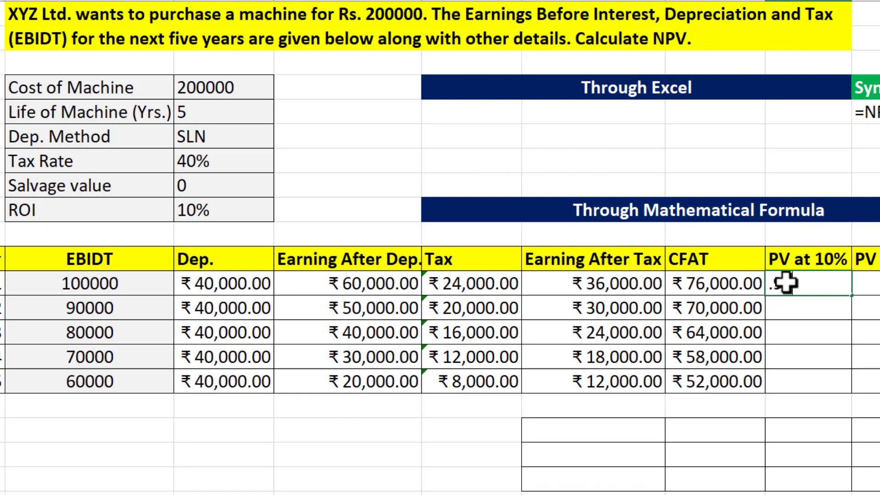
{"action": "type", "text": "1"}
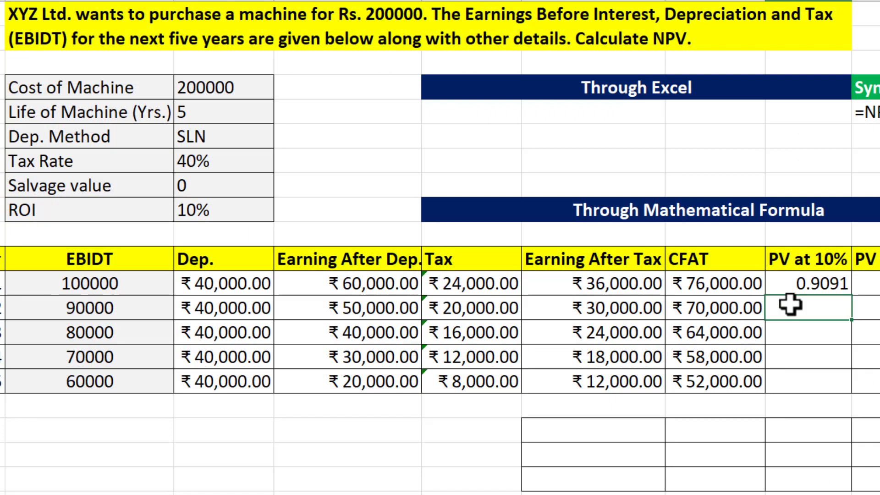
{"action": "type", "text": "0.8"}
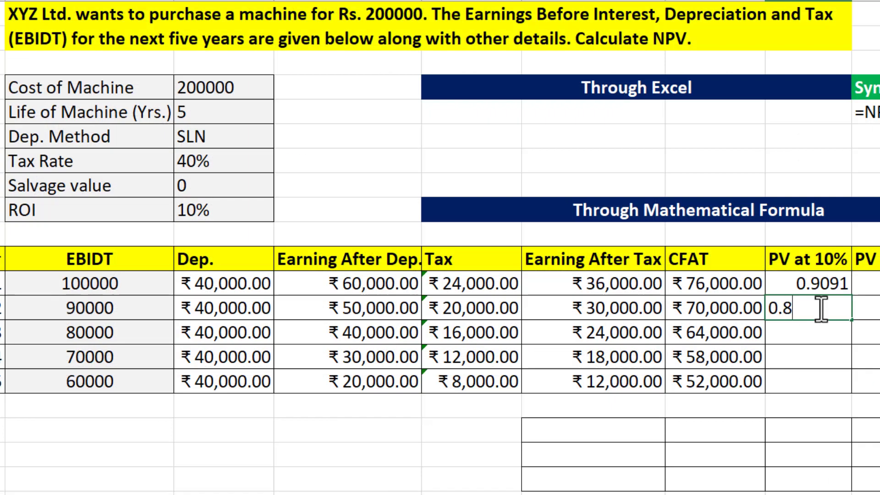
{"action": "type", "text": "264"}
{"action": "left_click", "coordinate": [790, 334]}
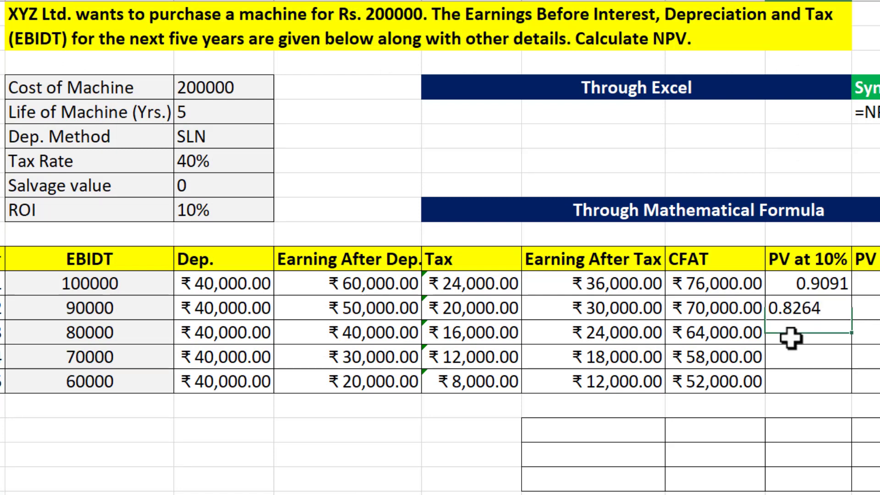
- Enter the 10% factors 0.7513, 0.6830 and 0.6209 for years 3 to 5 in H14:H16 and recheck them against the Table sheet
{"action": "type", "text": "0"}
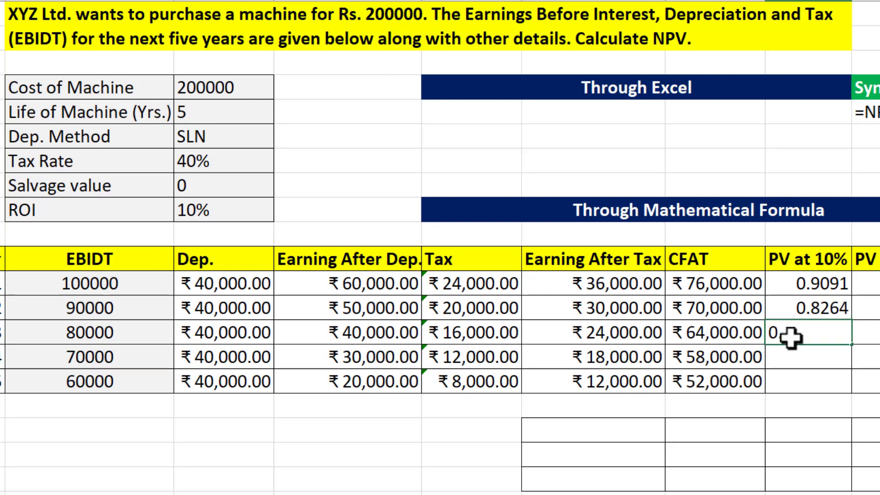
{"action": "type", "text": ".7513"}
{"action": "key", "text": "Return"}
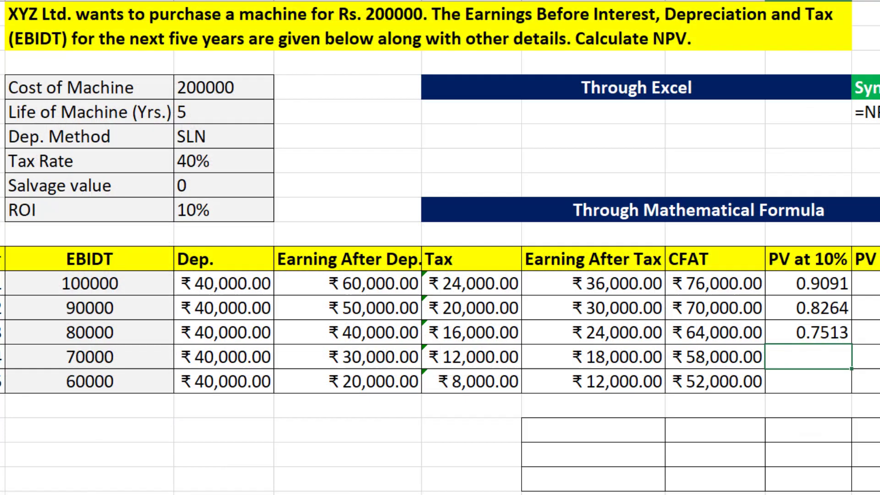
{"action": "type", "text": "0.6830"}
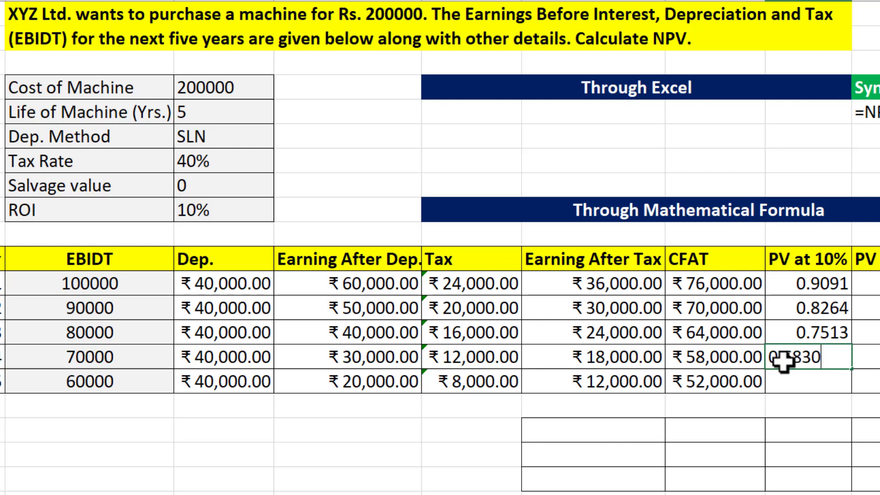
{"action": "key", "text": "Return"}
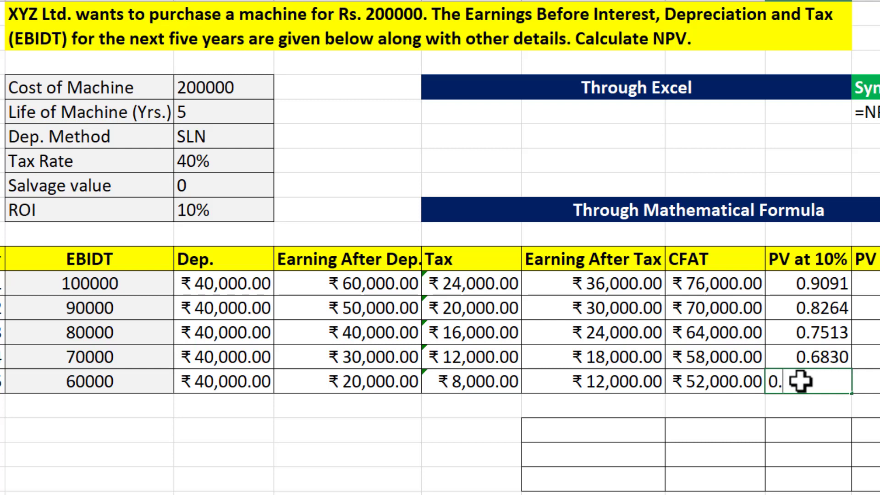
{"action": "type", "text": "0.6209"}
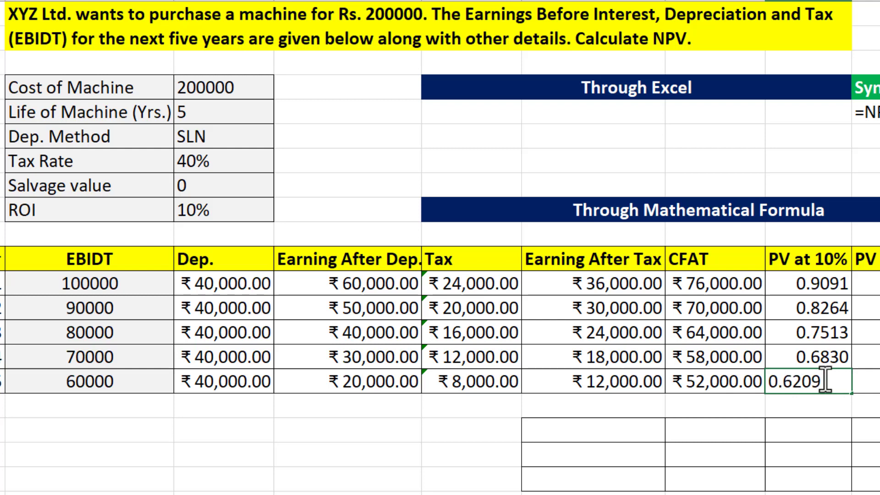
{"action": "left_click", "coordinate": [825, 285]}
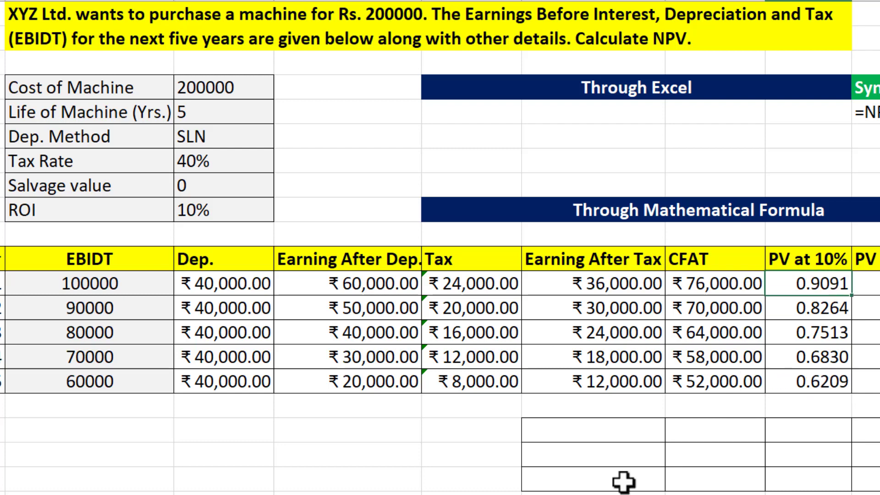
{"action": "key", "text": "ctrl+Page_Down"}
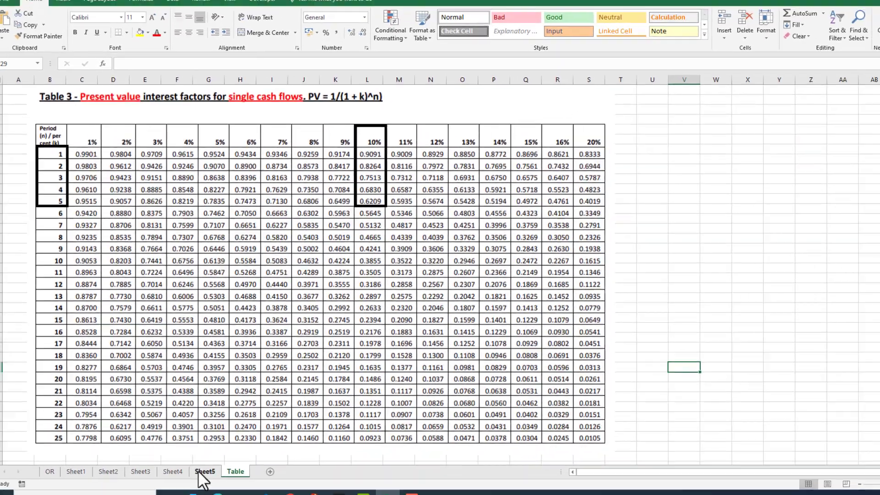
{"action": "left_click", "coordinate": [198, 471]}
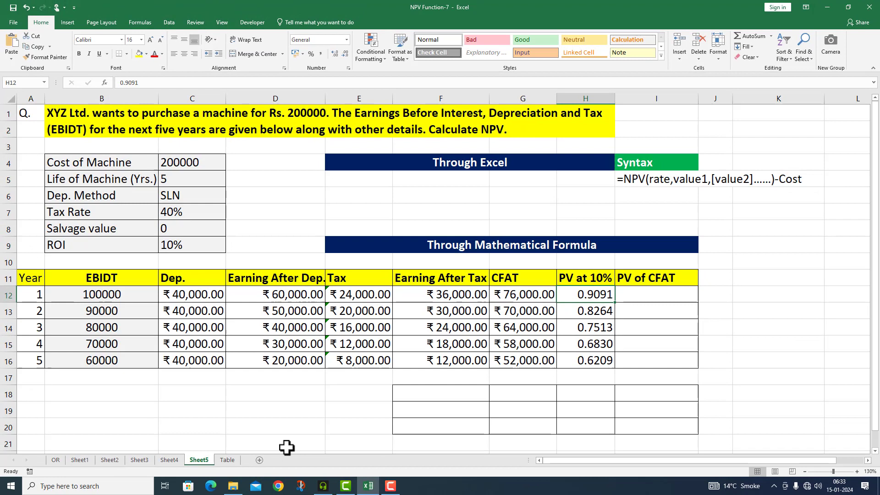
- Calculate year 1 PV of CFAT in I12 with =G12*H12 and fill the formula down to I16
{"action": "double_click", "coordinate": [622, 293]}
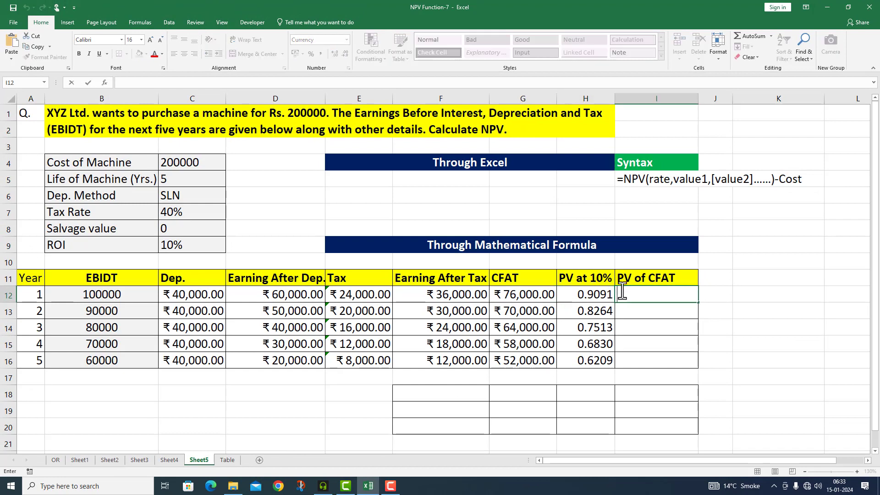
{"action": "type", "text": "="}
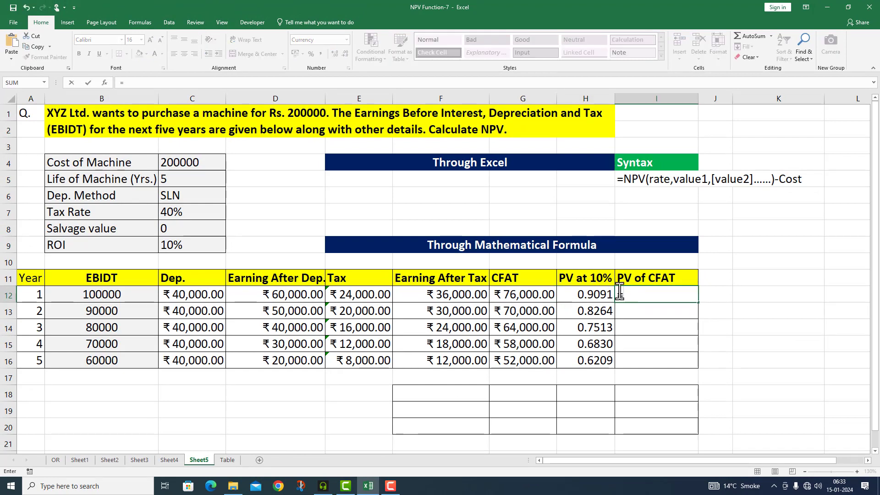
{"action": "left_click", "coordinate": [543, 296]}
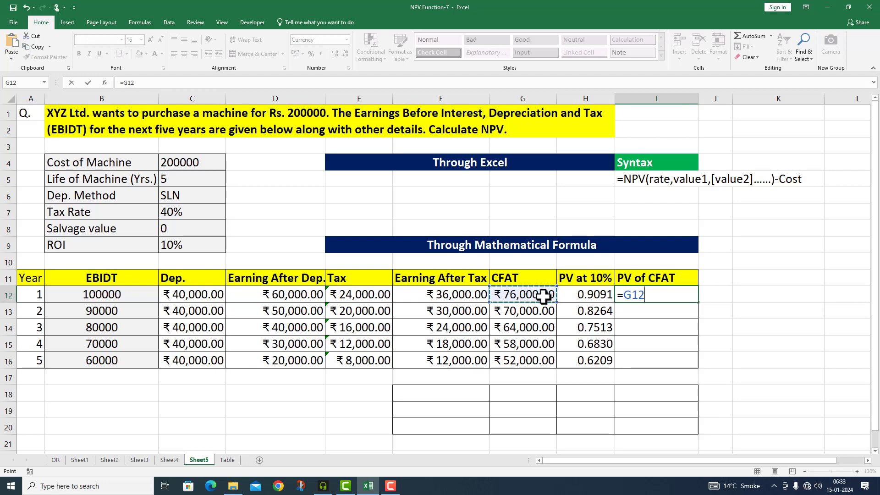
{"action": "type", "text": "*"}
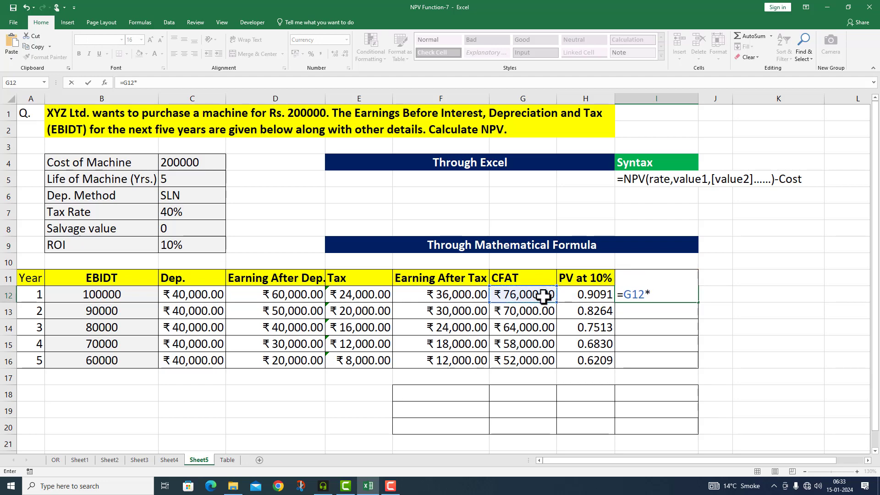
{"action": "left_click", "coordinate": [586, 295]}
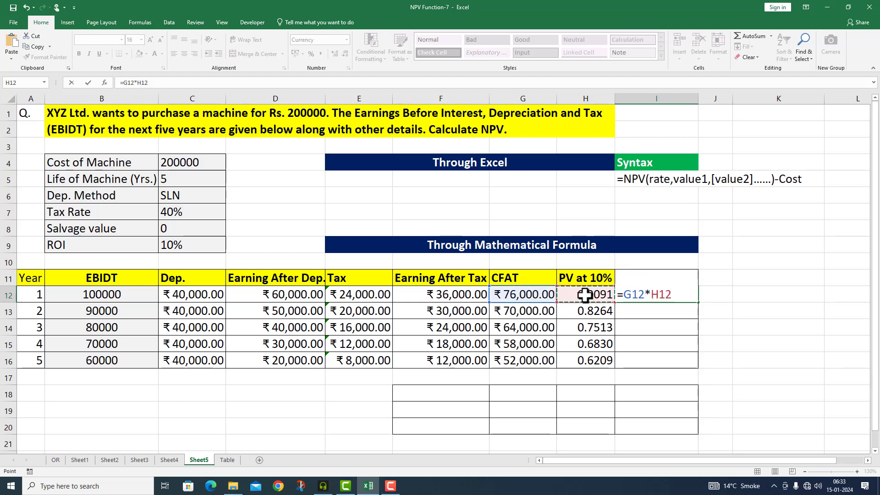
{"action": "key", "text": "Return"}
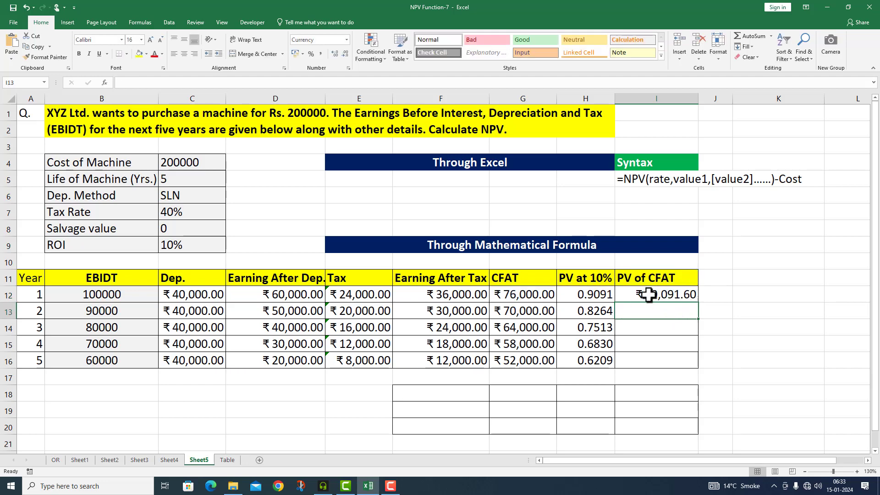
{"action": "left_click", "coordinate": [684, 295]}
{"action": "left_click_drag", "start_coordinate": [699, 302], "coordinate": [701, 364]}
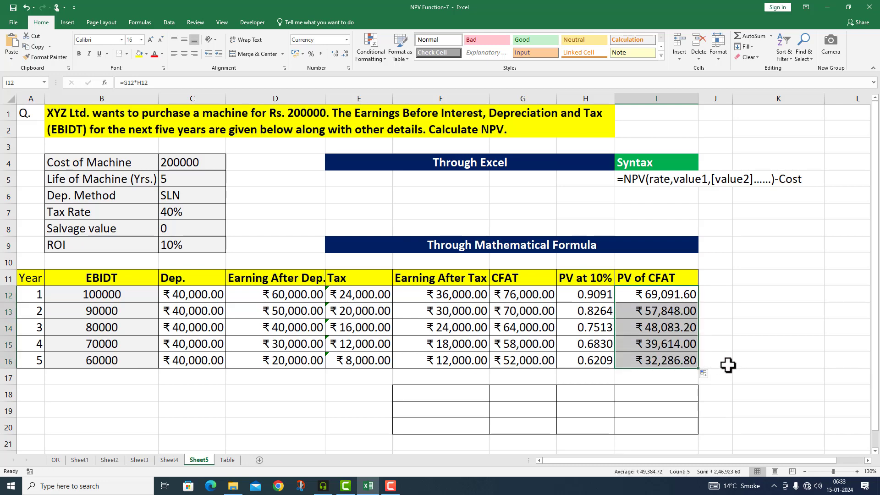
- Label F18 "Total PV" and total the PV of CFAT column in I18 with =SUM(I12:I16)
{"action": "left_click", "coordinate": [448, 394]}
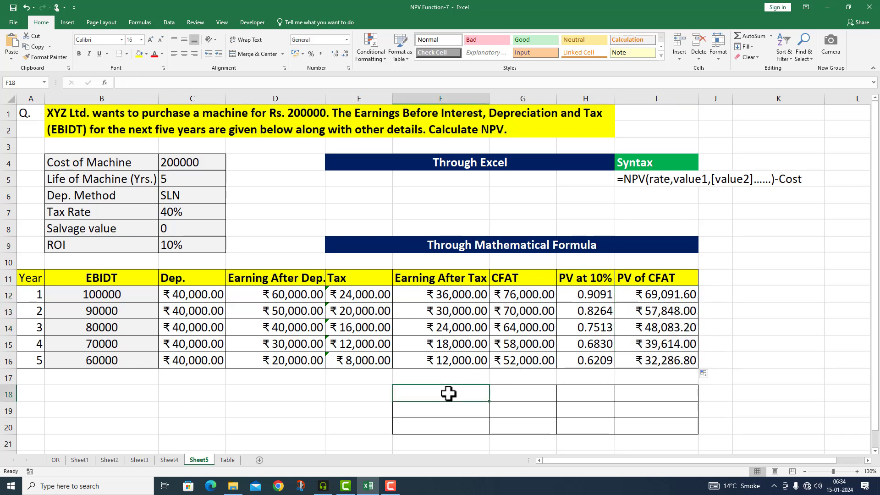
{"action": "type", "text": "Total PV"}
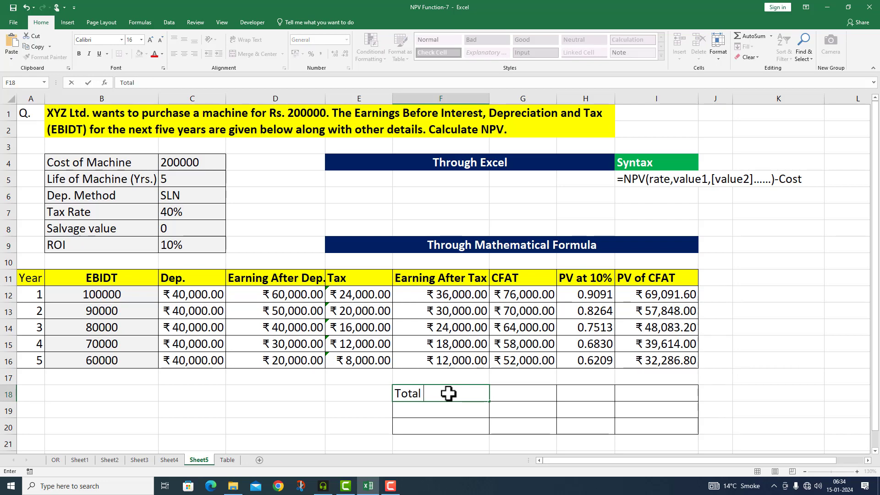
{"action": "left_click", "coordinate": [505, 393]}
{"action": "left_click", "coordinate": [628, 393]}
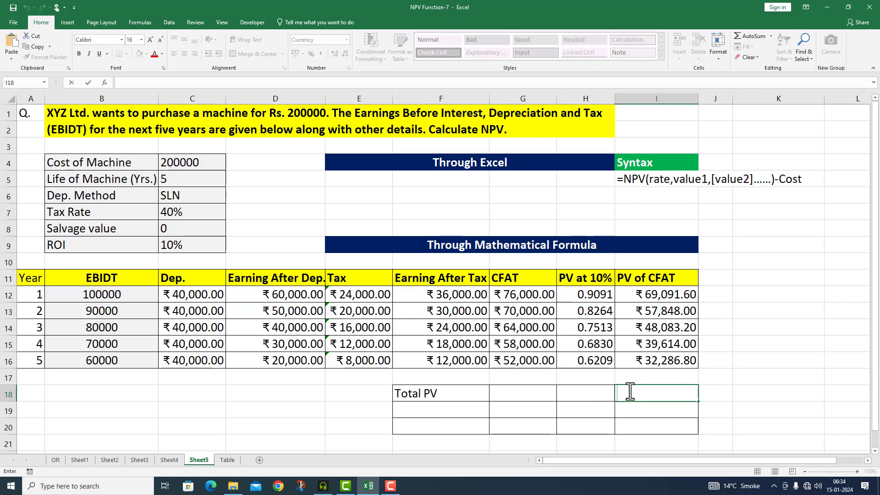
{"action": "type", "text": "=SUM("}
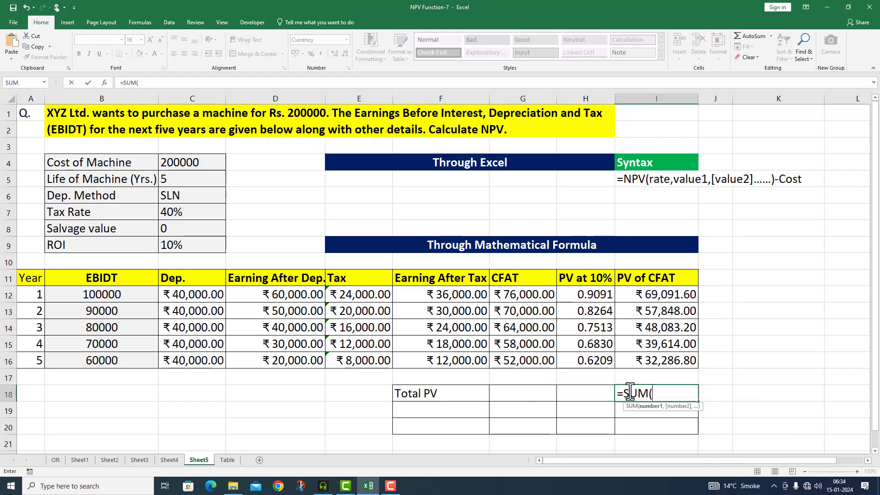
{"action": "left_click_drag", "start_coordinate": [657, 296], "coordinate": [660, 363]}
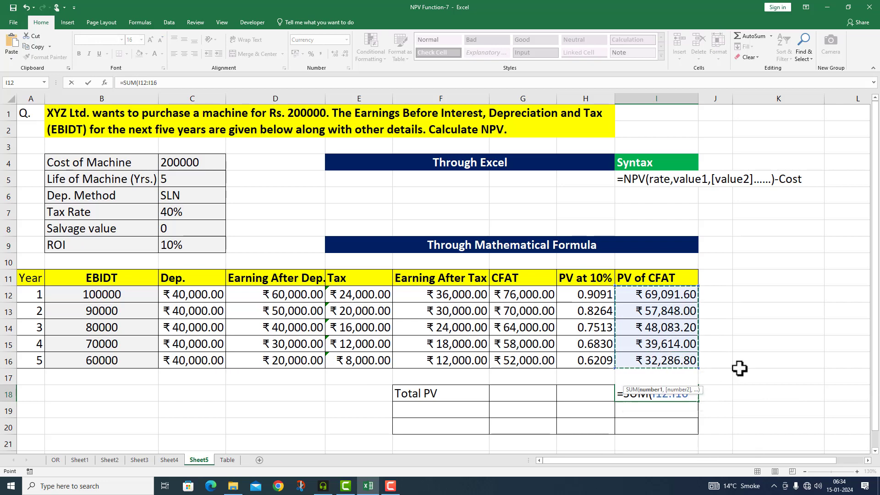
{"action": "key", "text": "Return"}
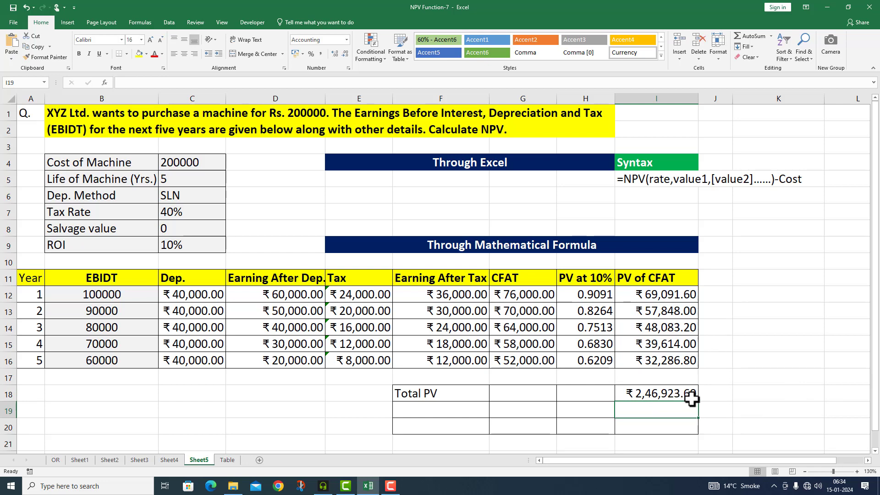
- Label F19 "Less Initial Investment" and select I19 for its amount
{"action": "left_click", "coordinate": [448, 409]}
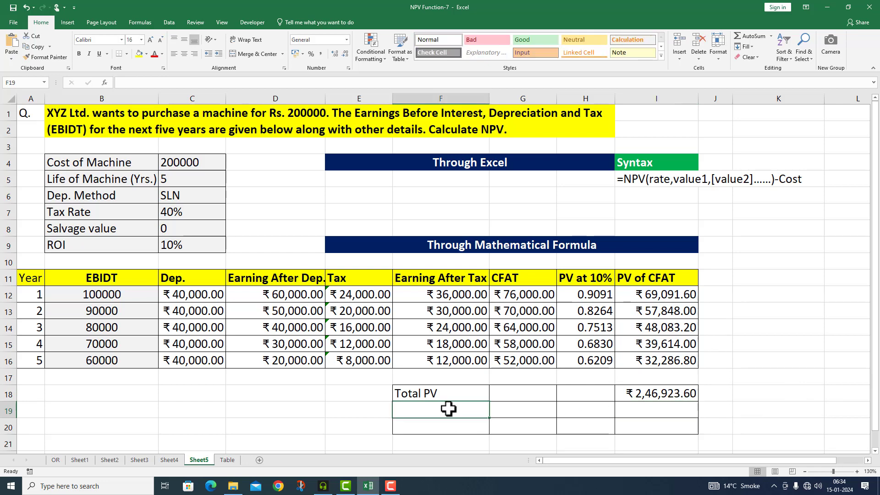
{"action": "type", "text": "Less "}
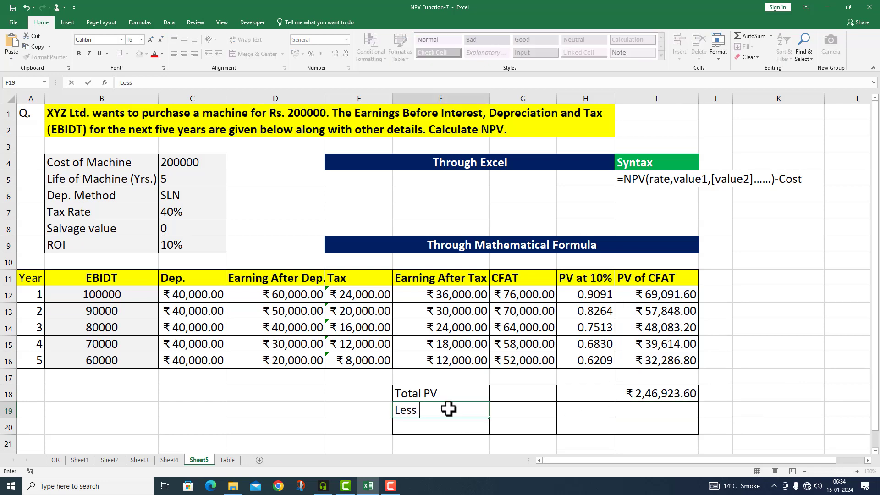
{"action": "type", "text": "Initial Invest"}
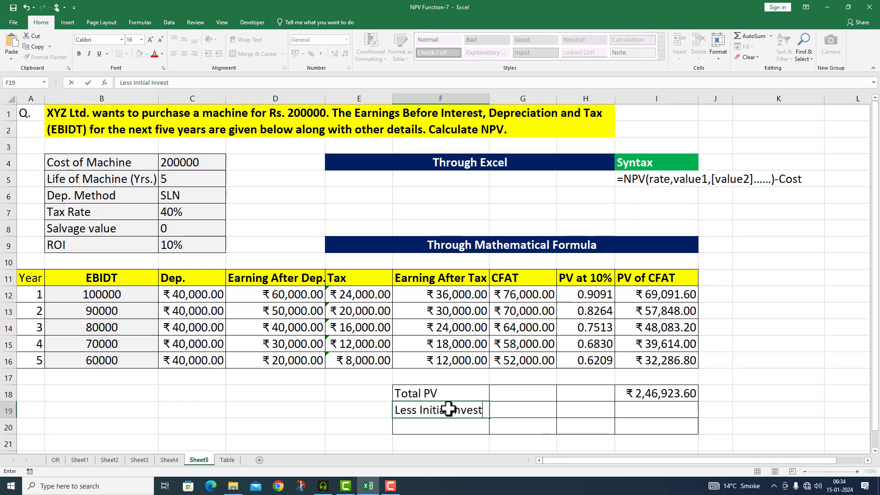
{"action": "type", "text": "ment"}
{"action": "left_click", "coordinate": [631, 409]}
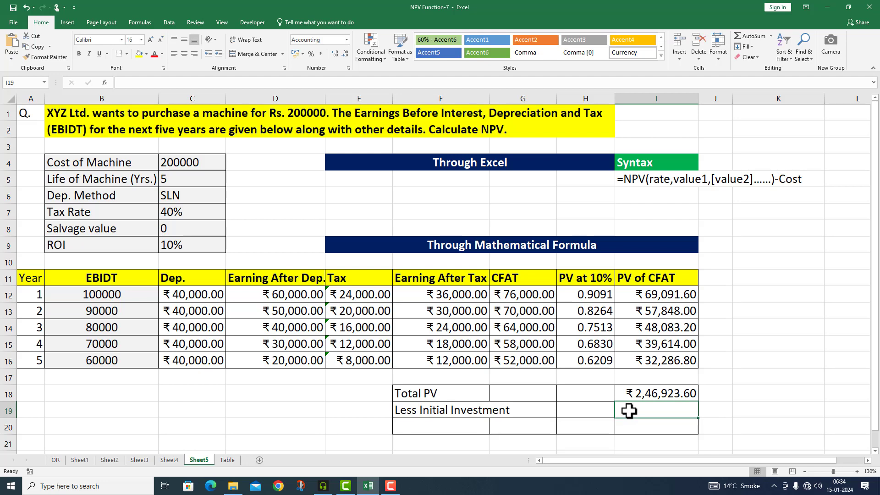
- Bring the machine's cost into I19 as the initial investment with =C4
{"action": "type", "text": "="}
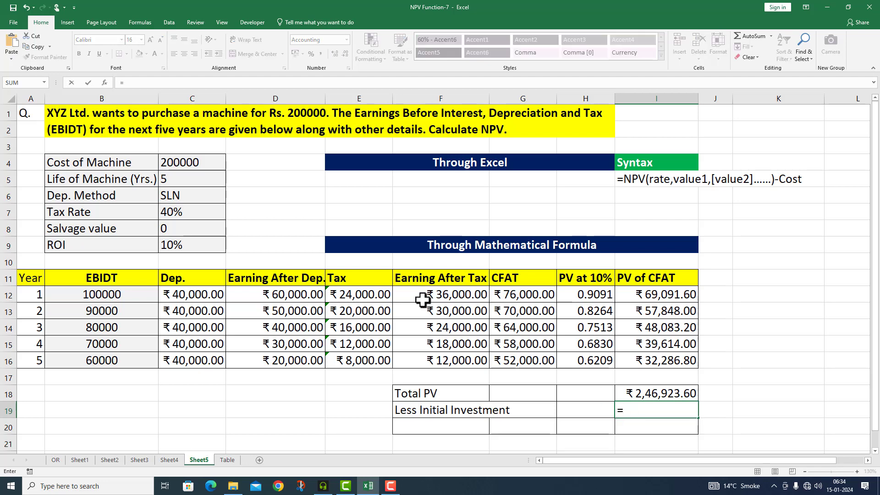
{"action": "left_click", "coordinate": [169, 160]}
{"action": "key", "text": "Return"}
- Label F20 "NPV" and calculate it in I20 with =I18-I19, formatted in bold
{"action": "left_click", "coordinate": [405, 427]}
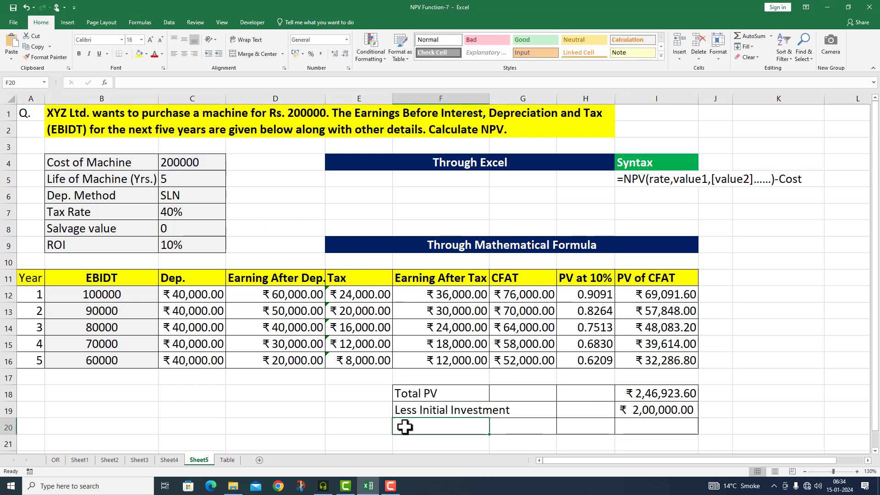
{"action": "type", "text": "NPV"}
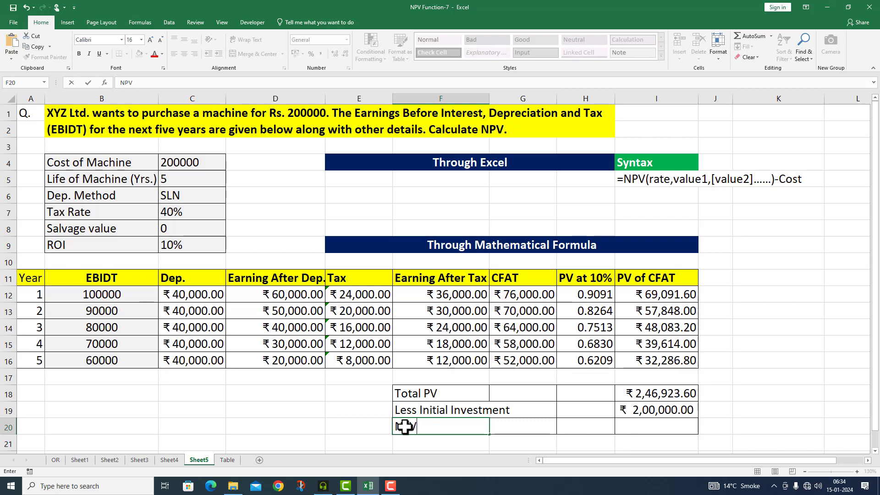
{"action": "left_click", "coordinate": [634, 427]}
{"action": "type", "text": "="}
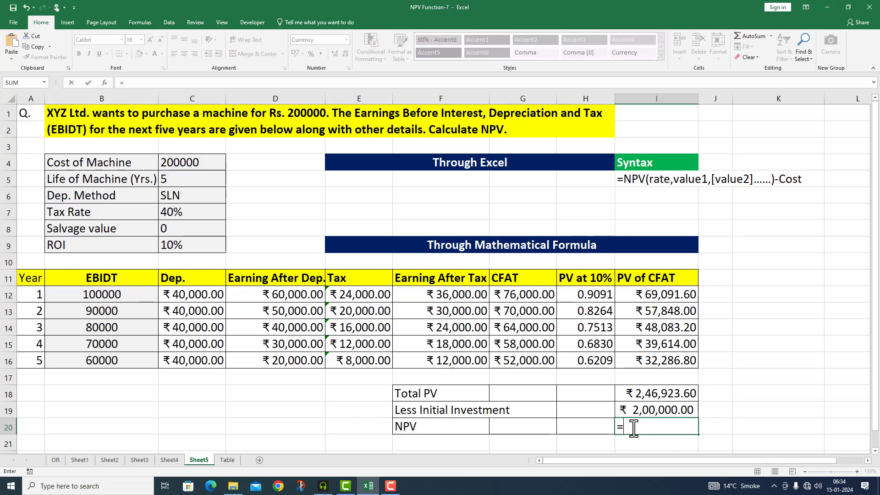
{"action": "left_click", "coordinate": [634, 394]}
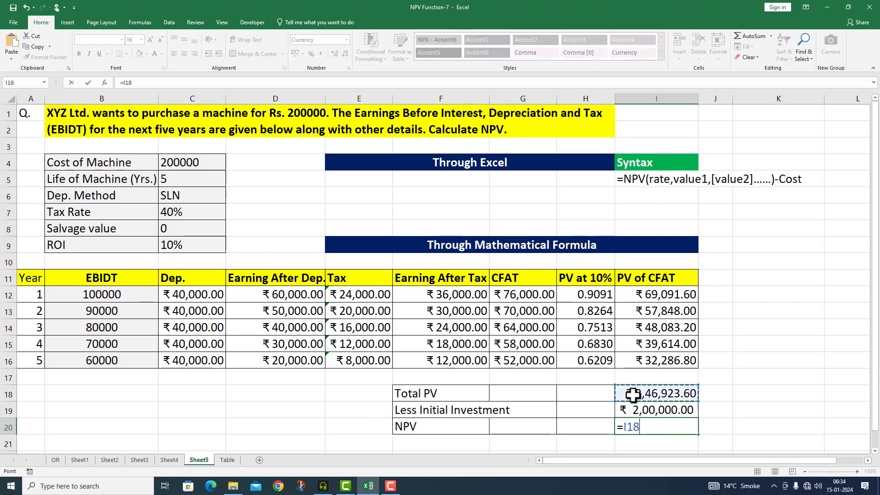
{"action": "type", "text": "-I1"}
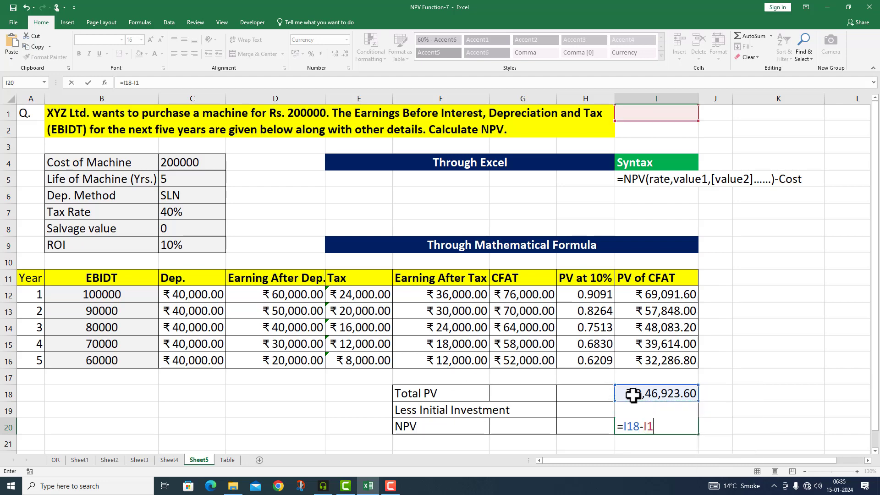
{"action": "type", "text": "9"}
{"action": "key", "text": "Return"}
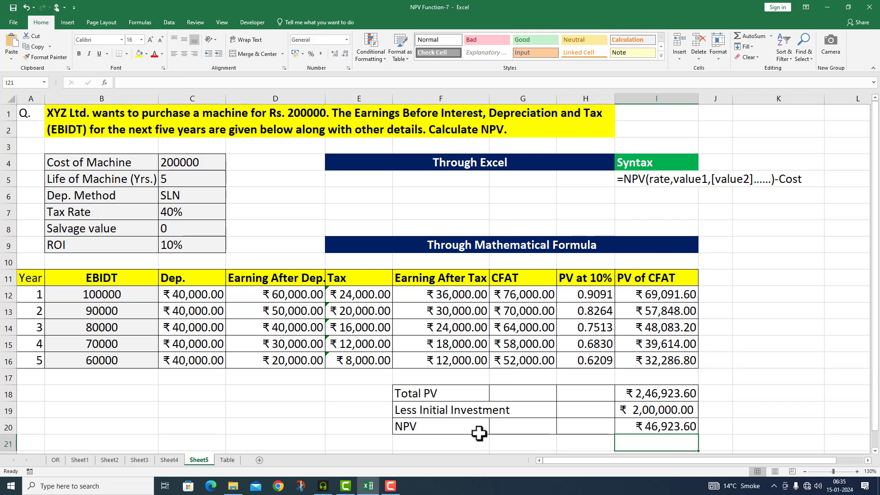
{"action": "left_click", "coordinate": [643, 425]}
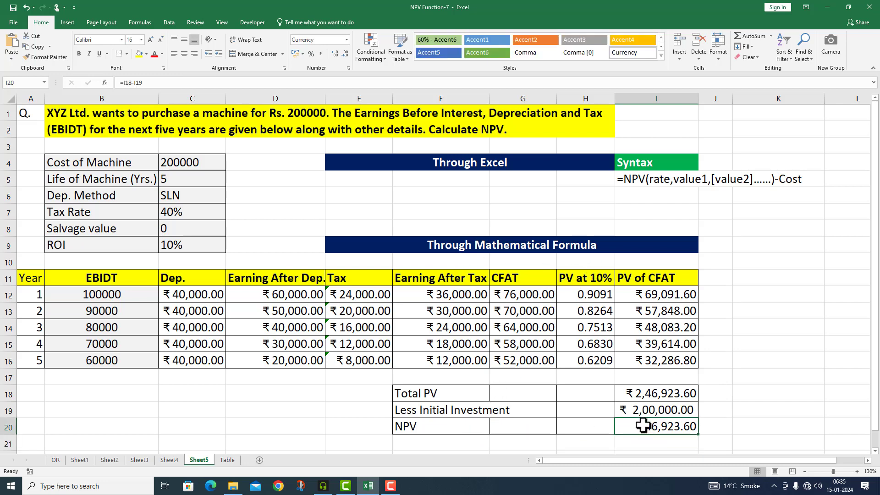
{"action": "key", "text": "ctrl+b"}
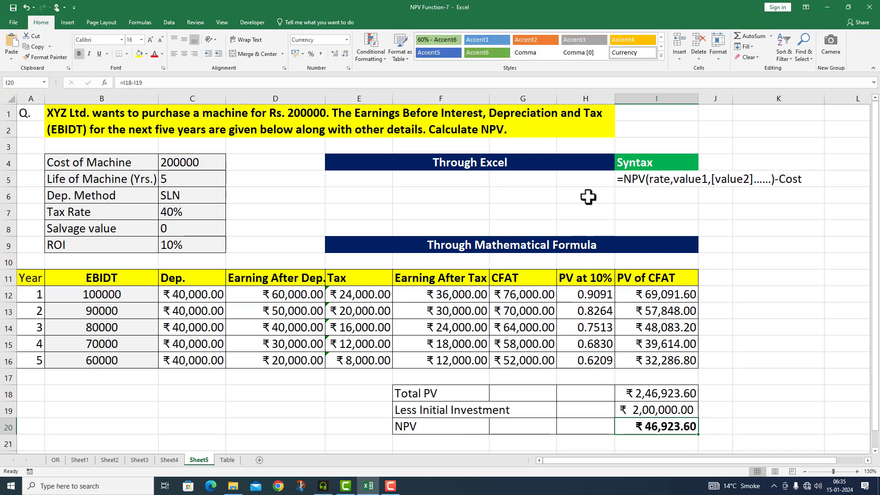
- Label E5 "NPV" under the Through Excel heading
{"action": "left_click", "coordinate": [366, 178]}
{"action": "type", "text": "N"}
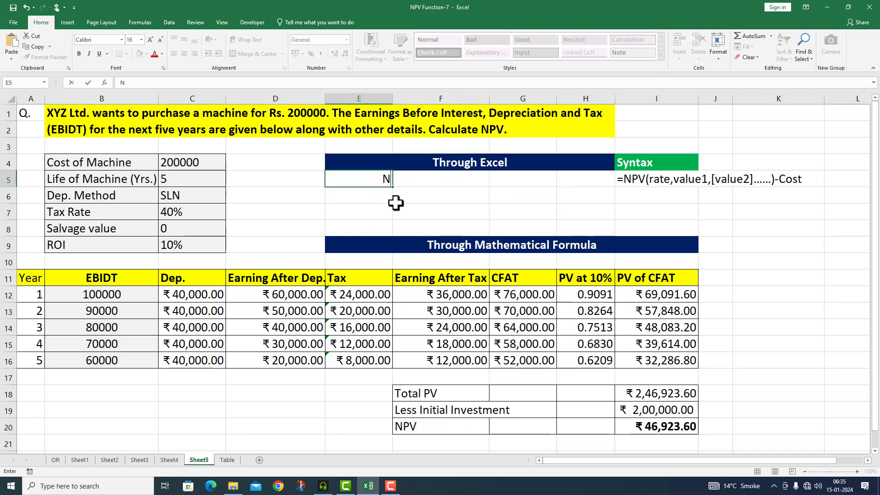
{"action": "type", "text": "PV"}
- Calculate the NPV in F5 from the ROI, the CFAT range and the machine cost with =NPV(C9,G12:G16)-C4
{"action": "left_click", "coordinate": [432, 182]}
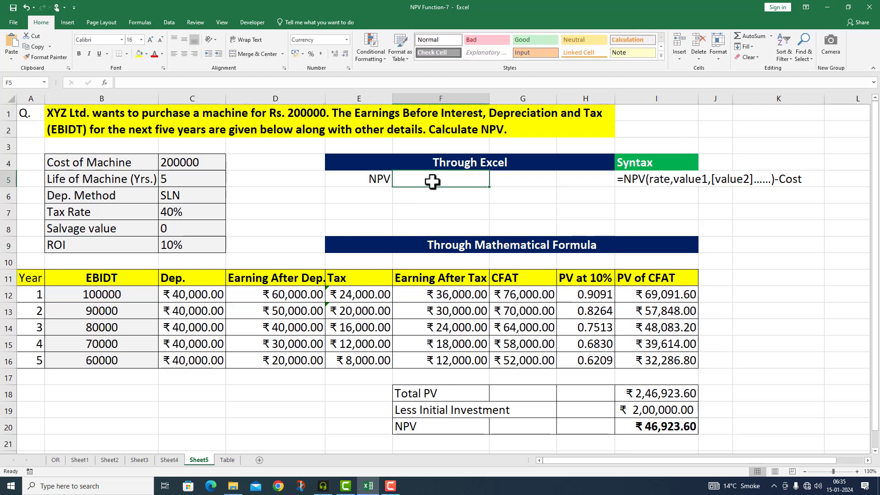
{"action": "double_click", "coordinate": [434, 182]}
{"action": "type", "text": "="}
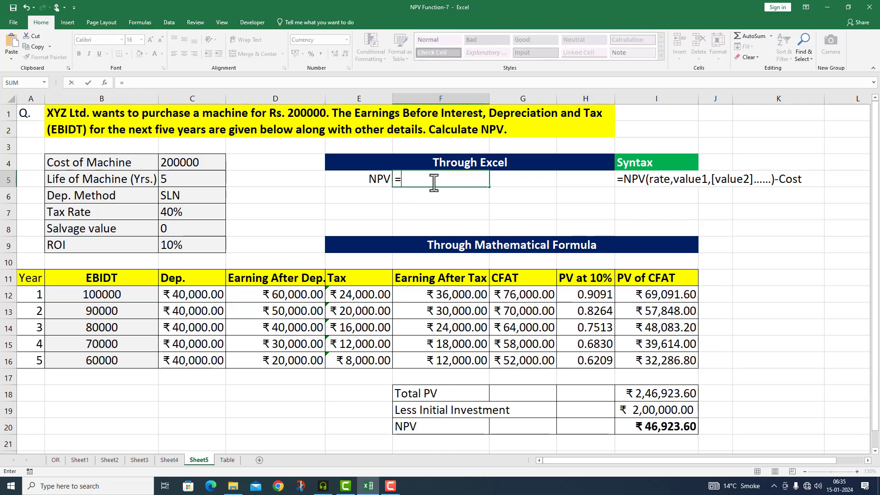
{"action": "type", "text": "NPV"}
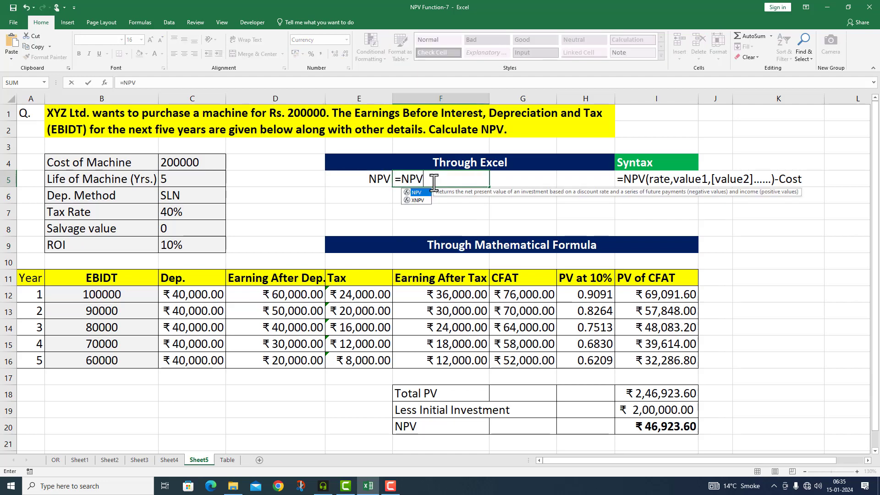
{"action": "type", "text": "("}
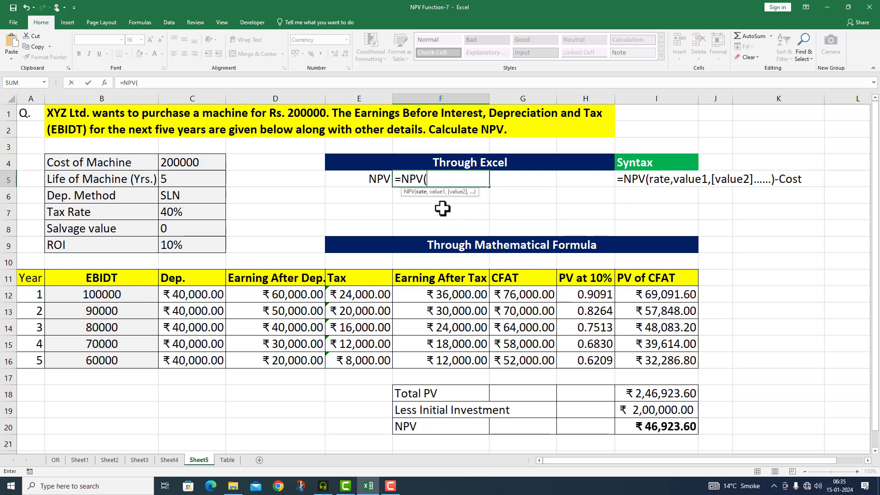
{"action": "left_click", "coordinate": [190, 247]}
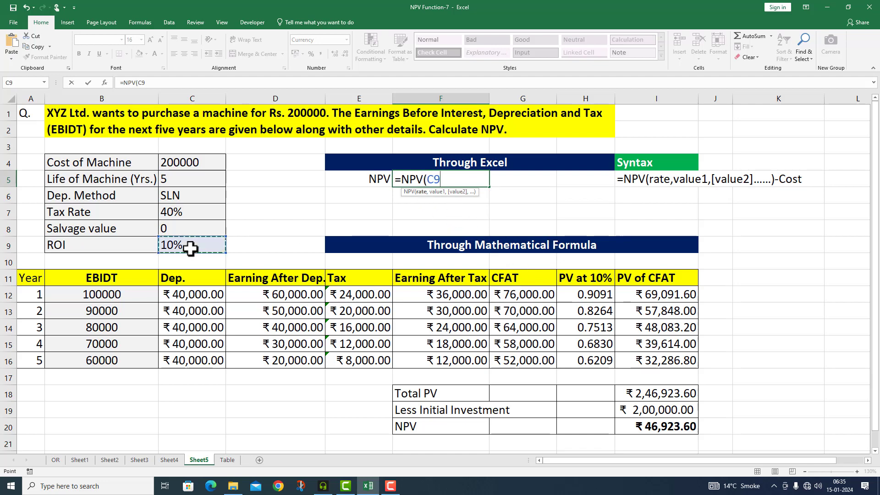
{"action": "type", "text": ","}
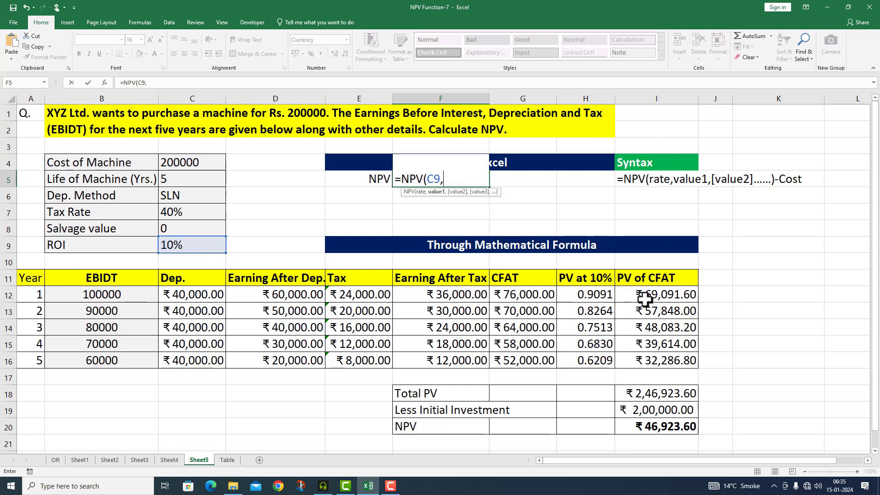
{"action": "left_click_drag", "start_coordinate": [530, 296], "coordinate": [538, 351]}
{"action": "left_click_drag", "start_coordinate": [537, 357], "coordinate": [538, 357]}
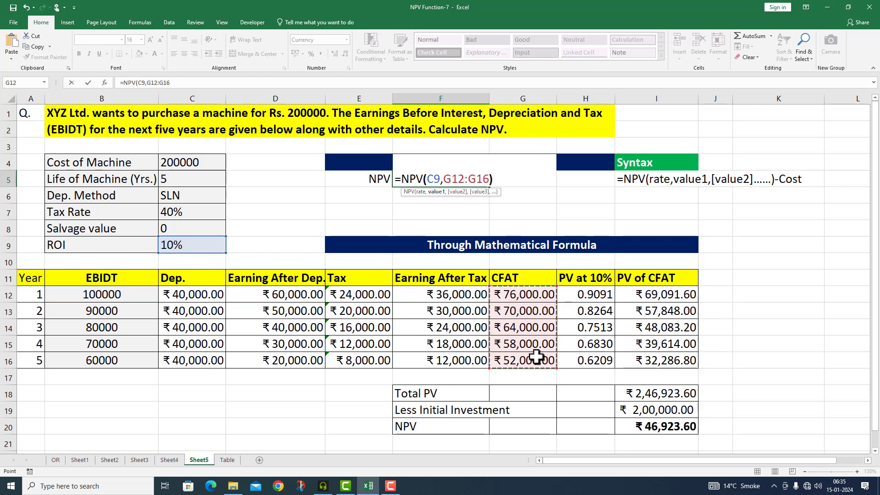
{"action": "type", "text": ")-"}
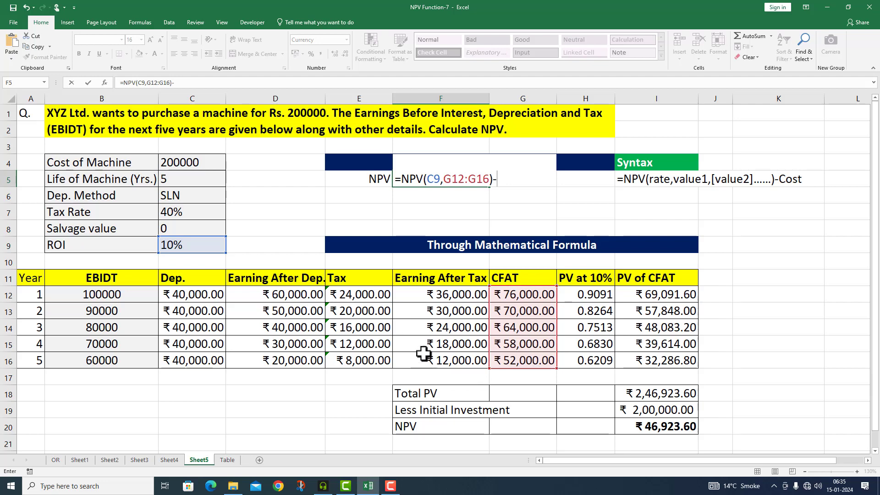
{"action": "left_click", "coordinate": [192, 166]}
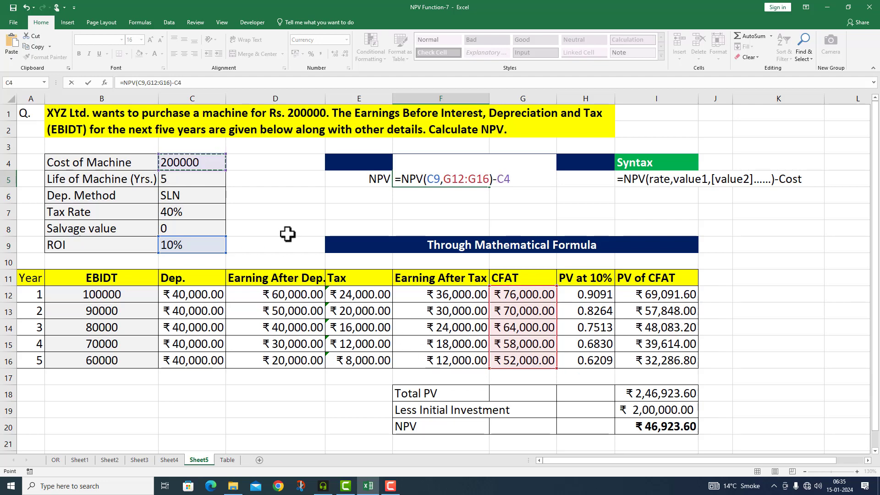
{"action": "key", "text": "Return"}
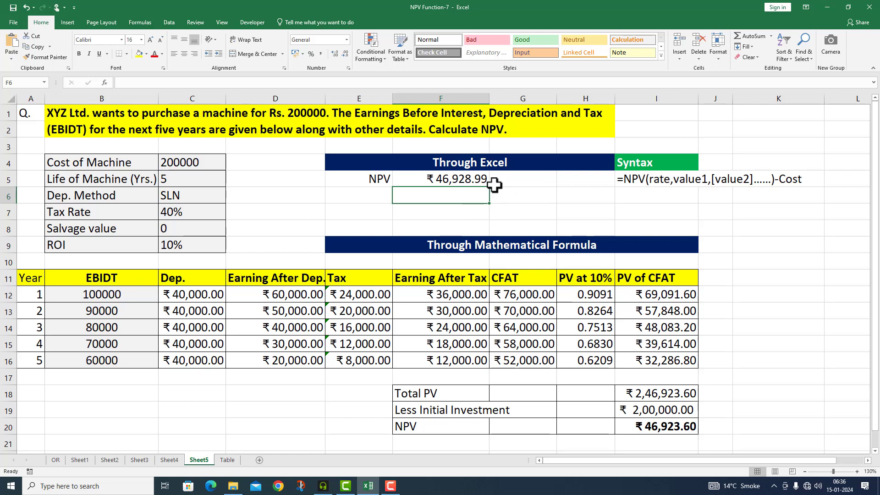
- Copy the formula text from F5 into F6 and display it as plain text, =NPV(C9,G12:G16)-C4, using a leading apostrophe
{"action": "left_click", "coordinate": [448, 177]}
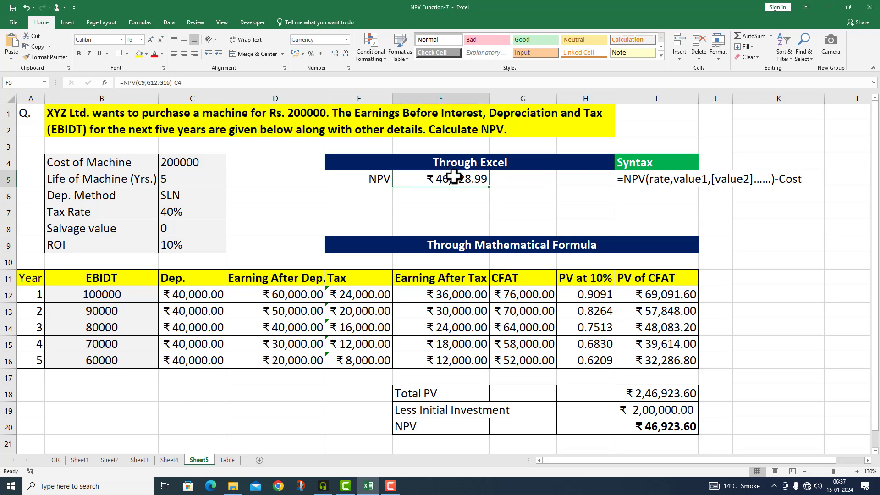
{"action": "left_click", "coordinate": [205, 83]}
{"action": "left_click_drag", "start_coordinate": [205, 82], "coordinate": [106, 83]}
{"action": "key", "text": "ctrl+c"}
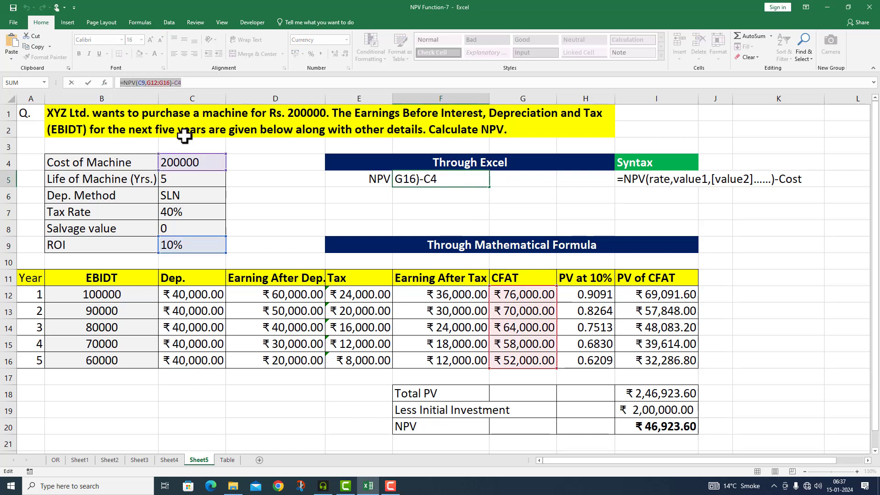
{"action": "key", "text": "Return"}
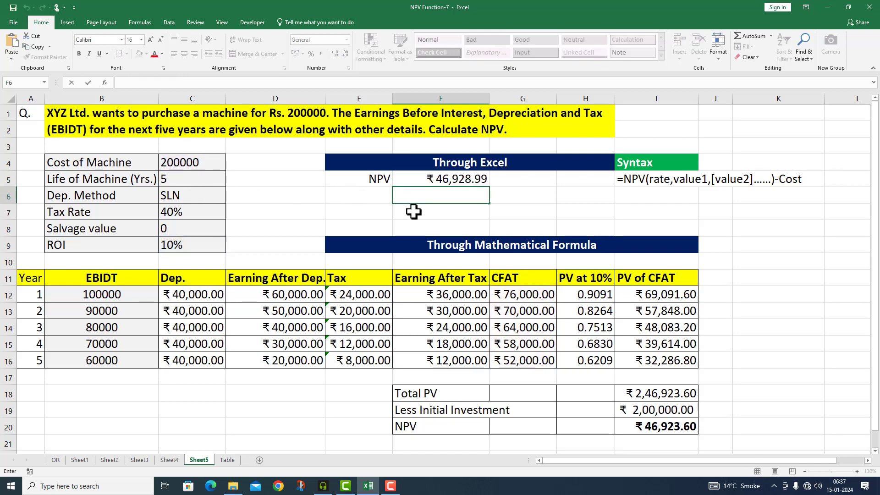
{"action": "key", "text": "ctrl+v"}
{"action": "left_click", "coordinate": [396, 196]}
{"action": "type", "text": "'"}
{"action": "left_click", "coordinate": [779, 245]}
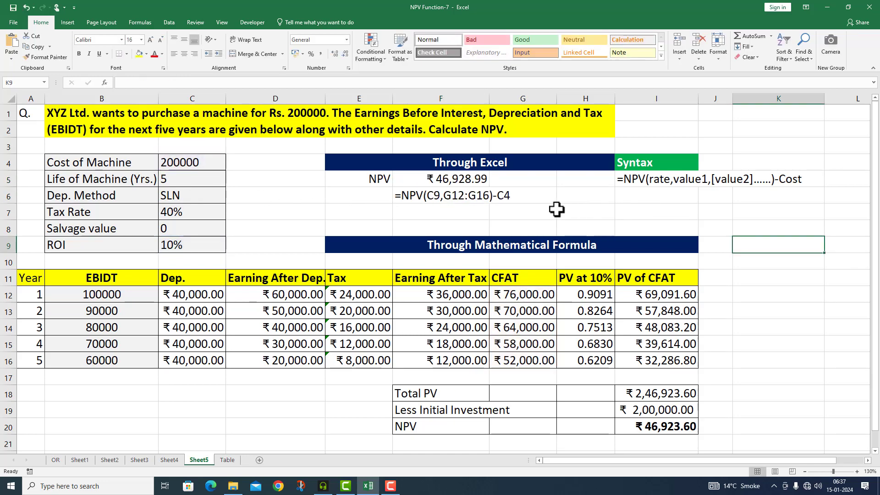